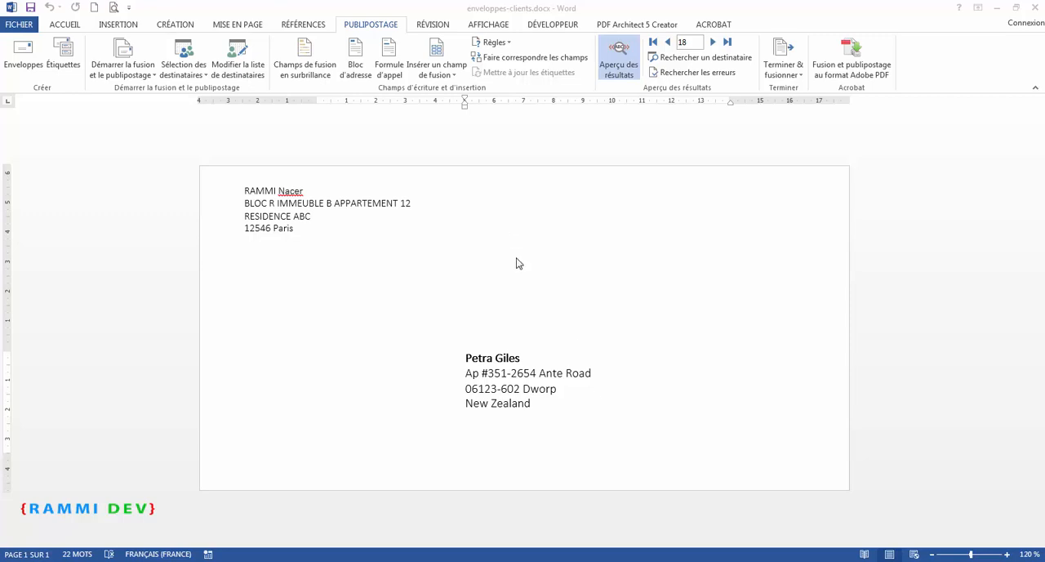
Examine the available mail merge rules and the country line in the recipient's address block.
click(505, 43)
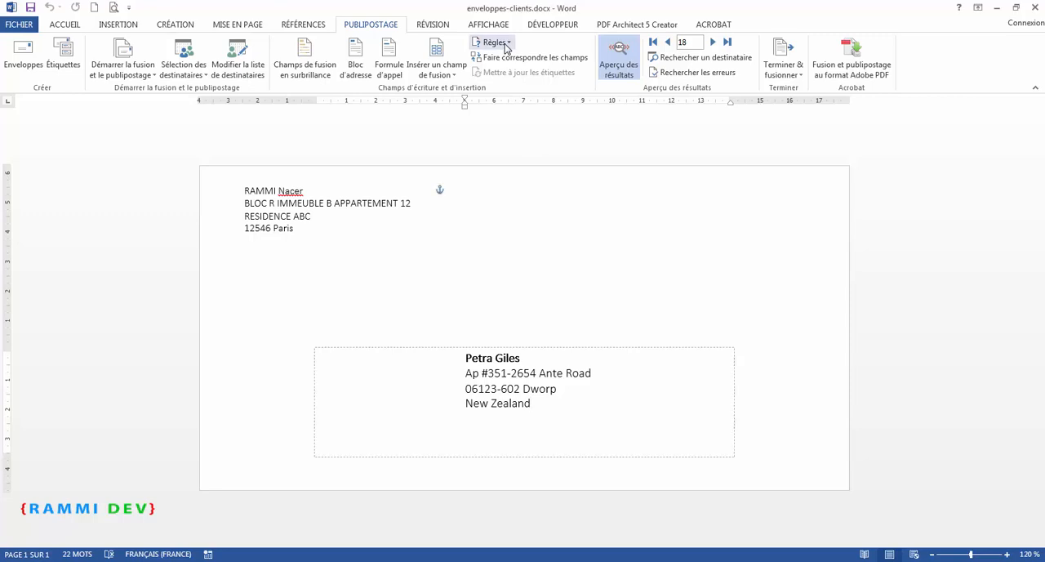
click(506, 45)
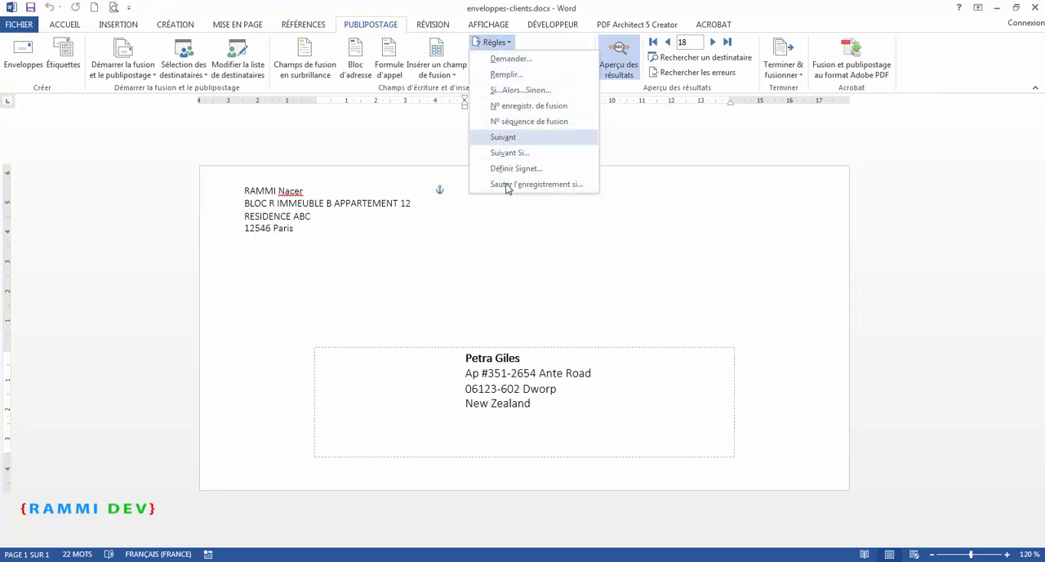
click(527, 402)
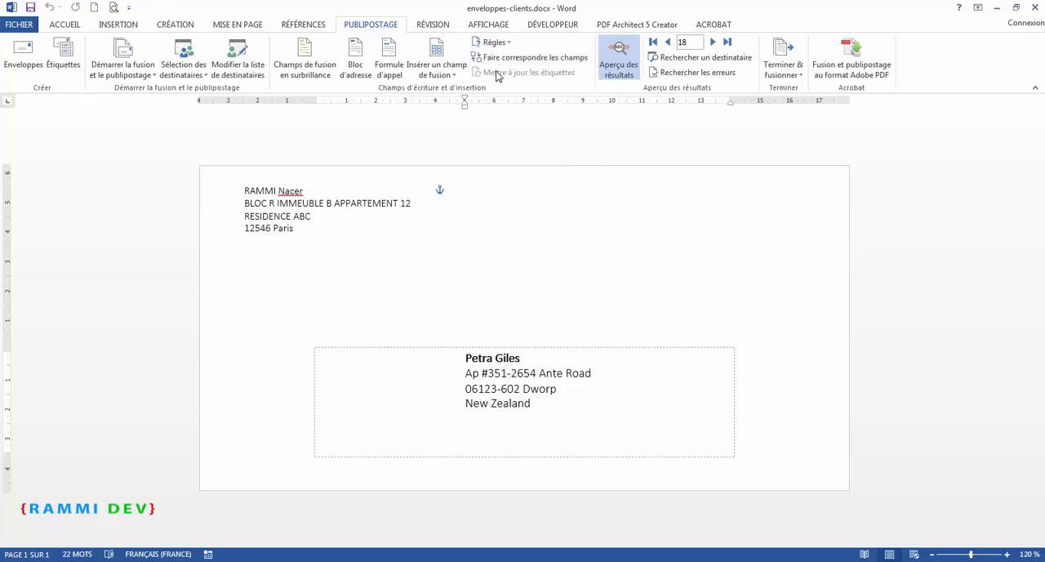
click(494, 42)
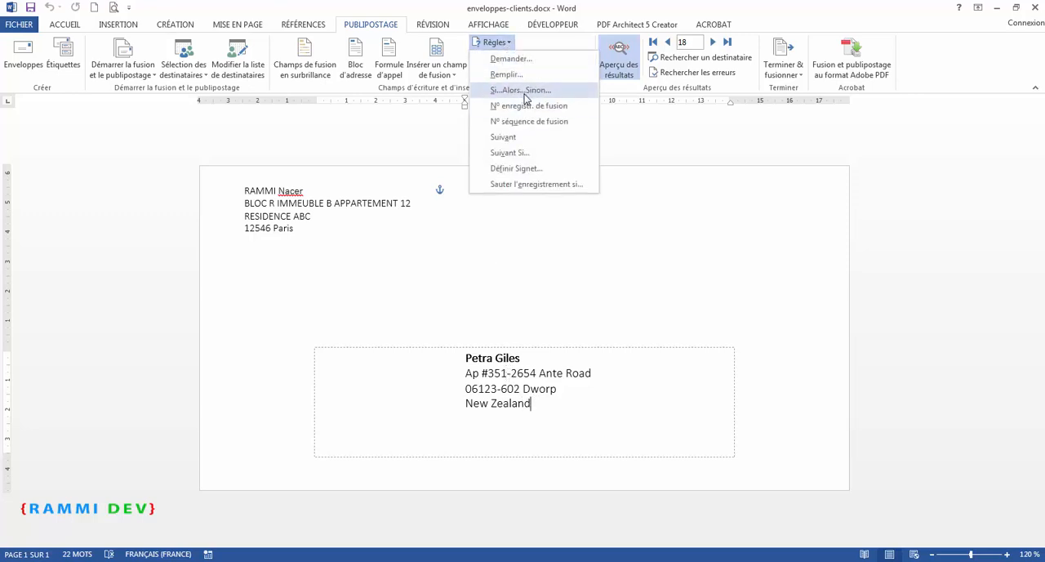
click(488, 407)
drag(465, 405, 537, 445)
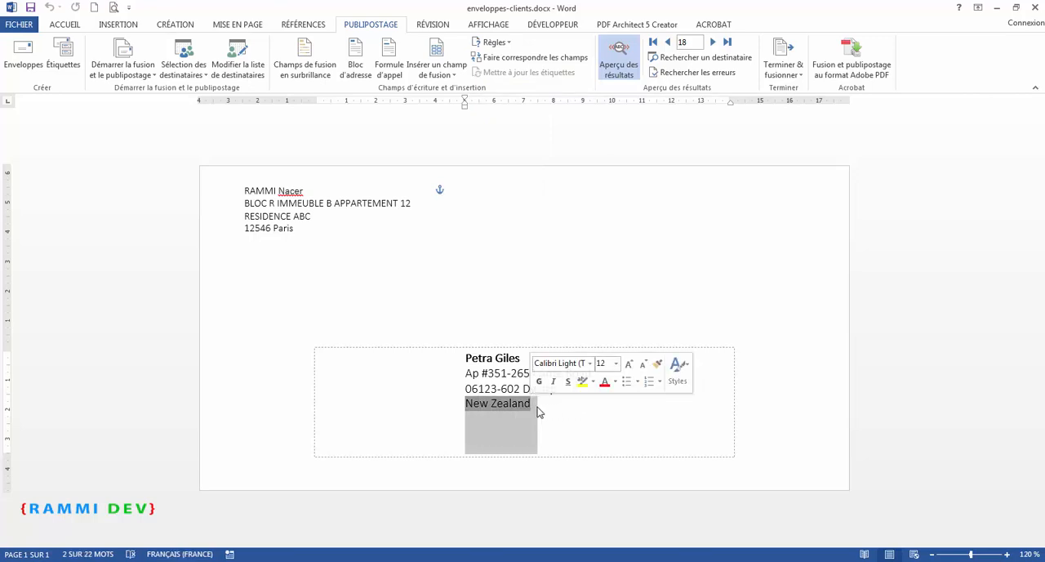
click(533, 405)
drag(532, 404, 466, 404)
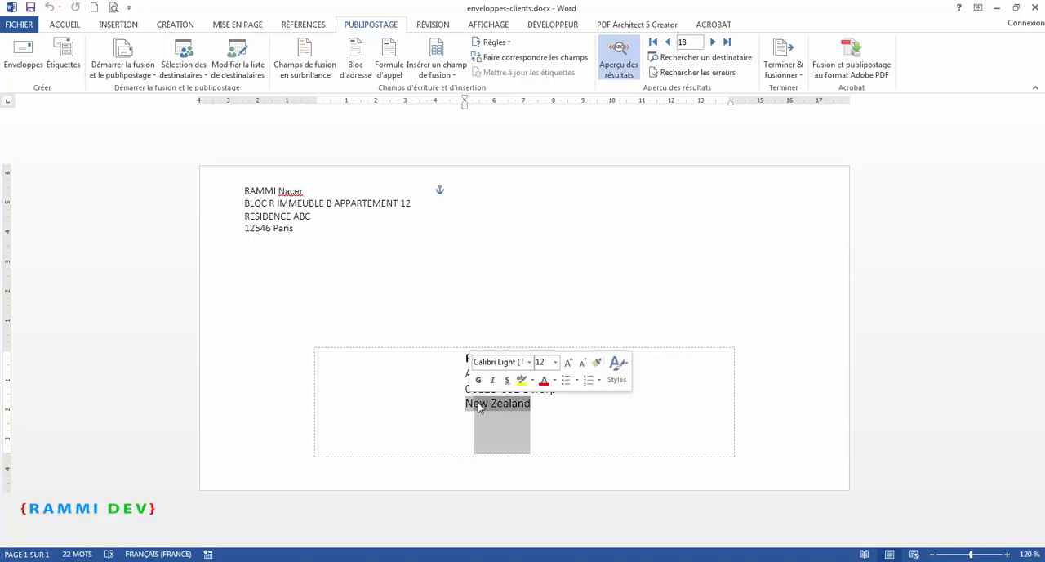
click(540, 405)
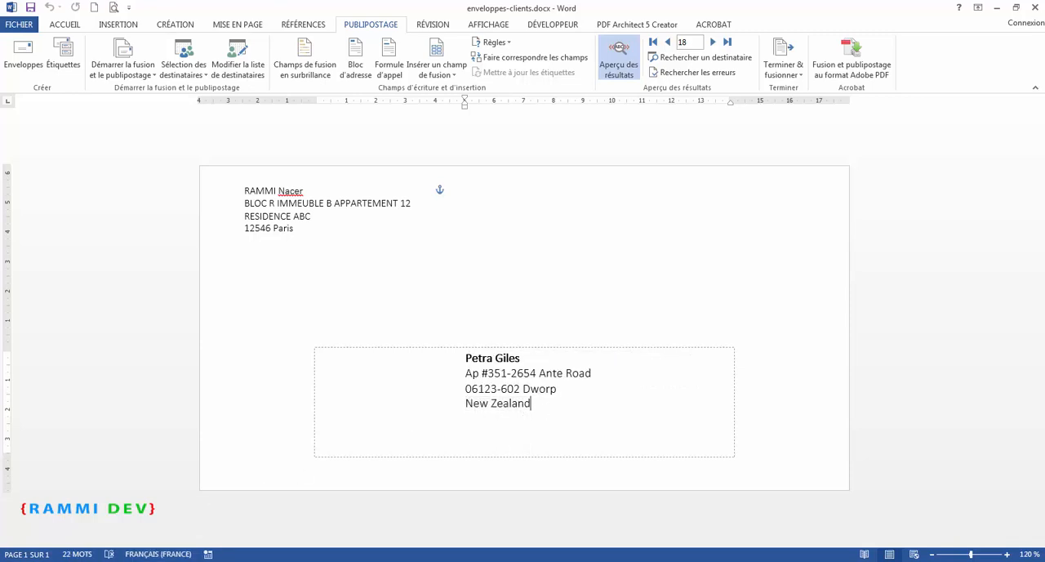
Try to open liste-clients.xls from the 4- Enveloppes folder and close the empty Excel window.
click(159, 560)
double_click(392, 153)
click(1037, 8)
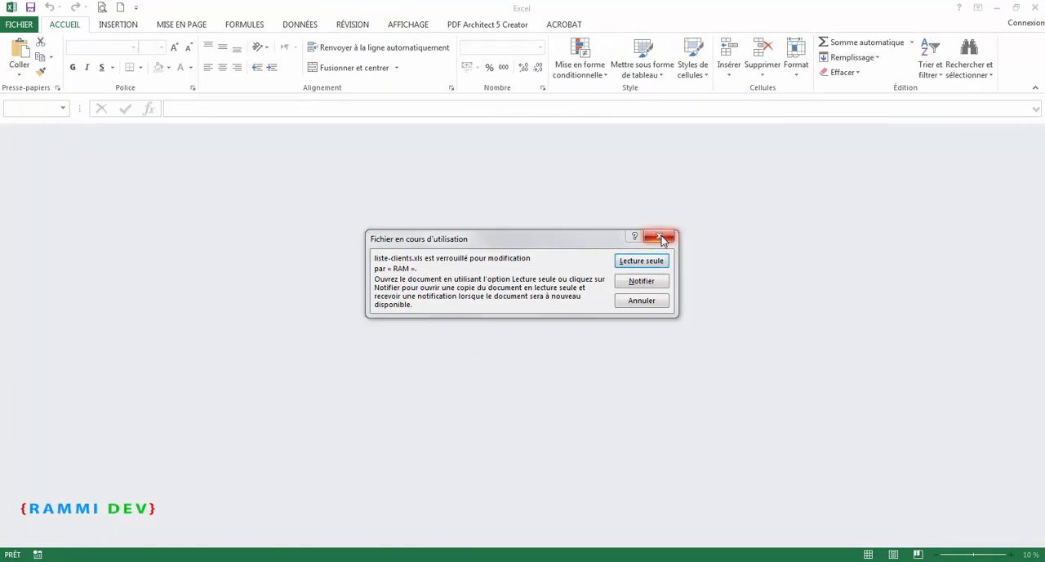
click(661, 238)
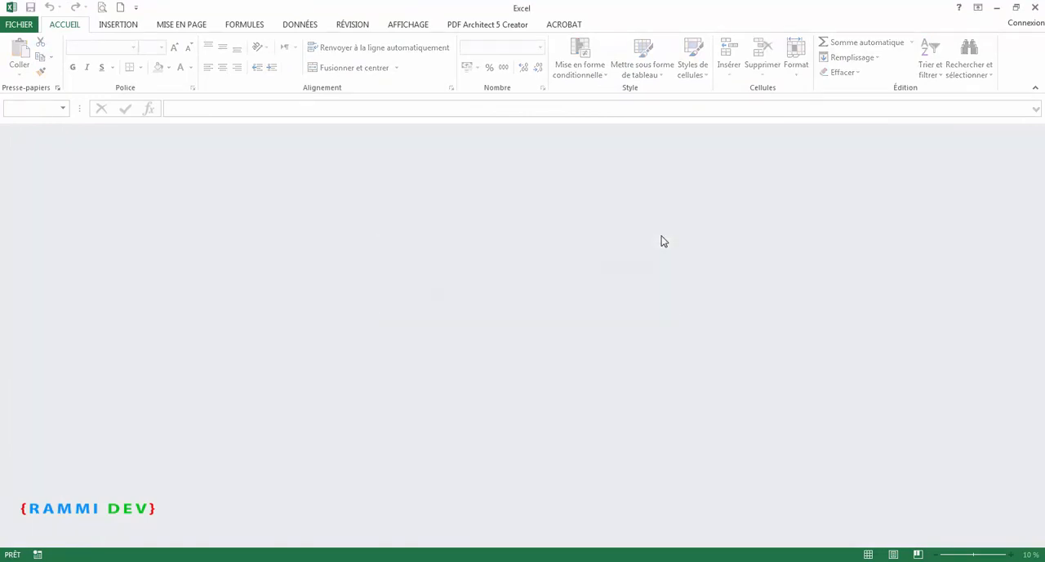
click(1034, 8)
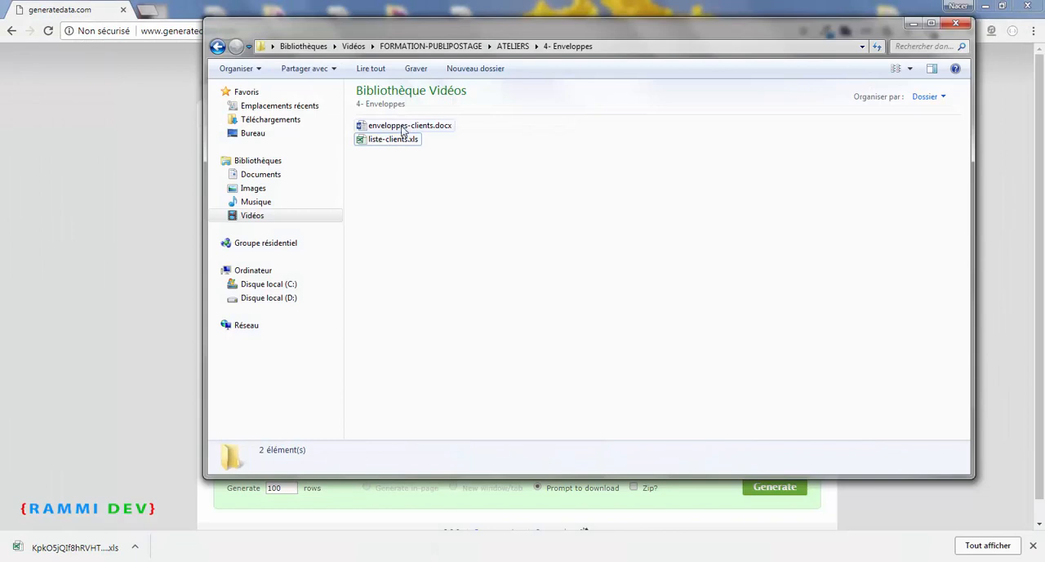
Open liste-clients.xls from the 4- Enveloppes folder and set the Country value in cell E6 to France.
click(397, 142)
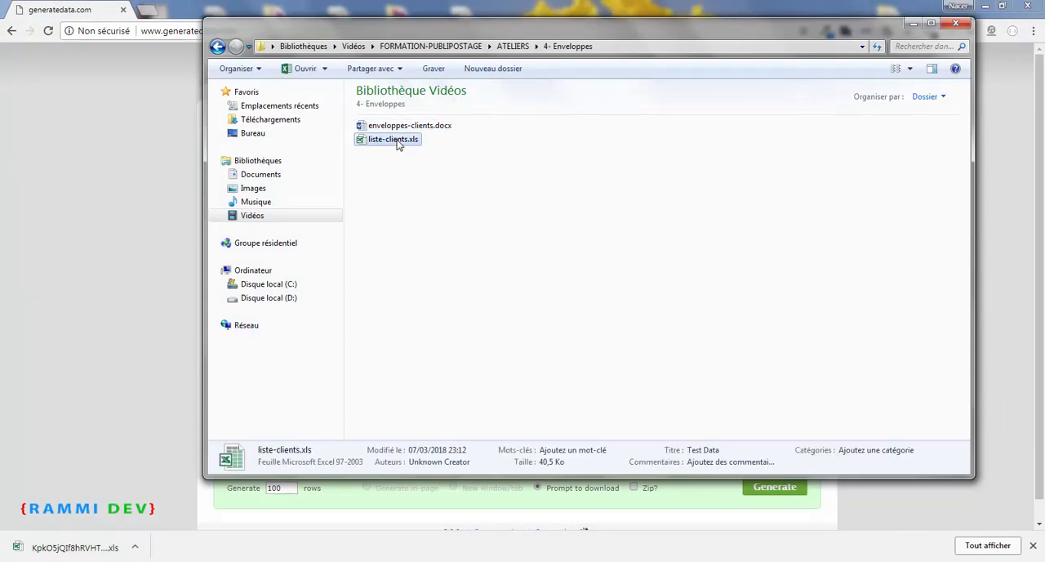
double_click(397, 142)
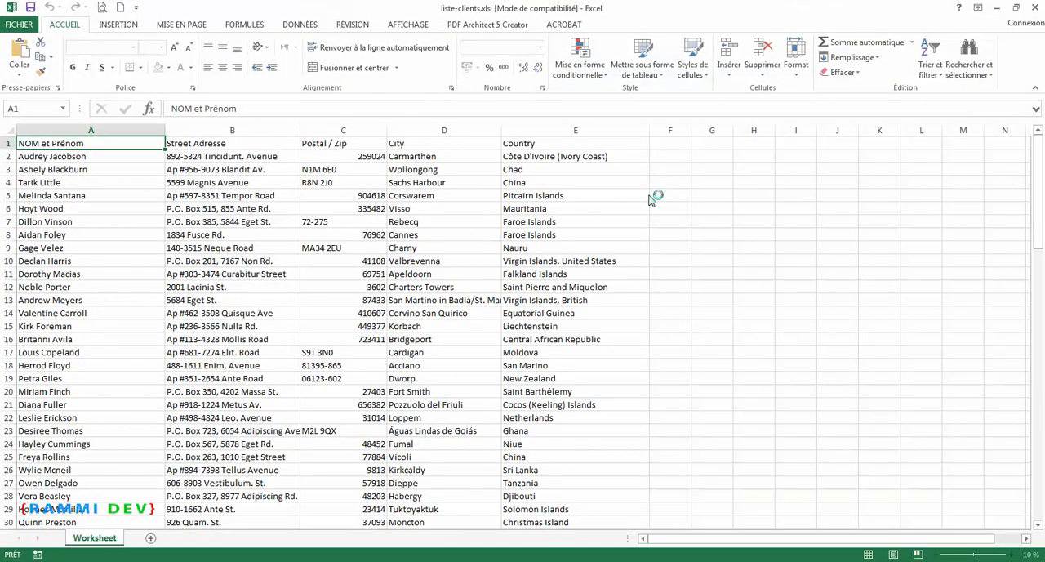
click(540, 208)
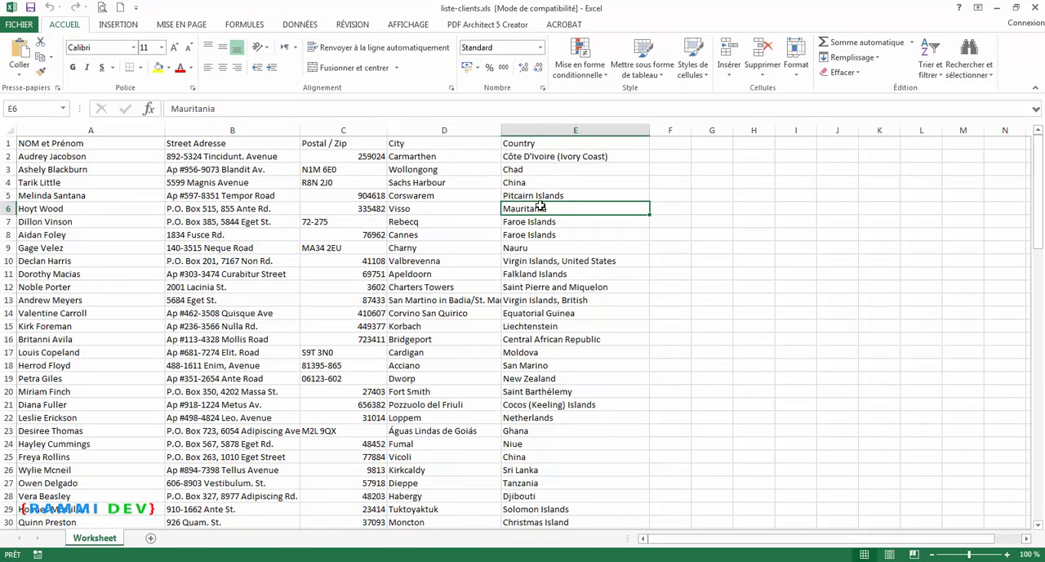
text(France)
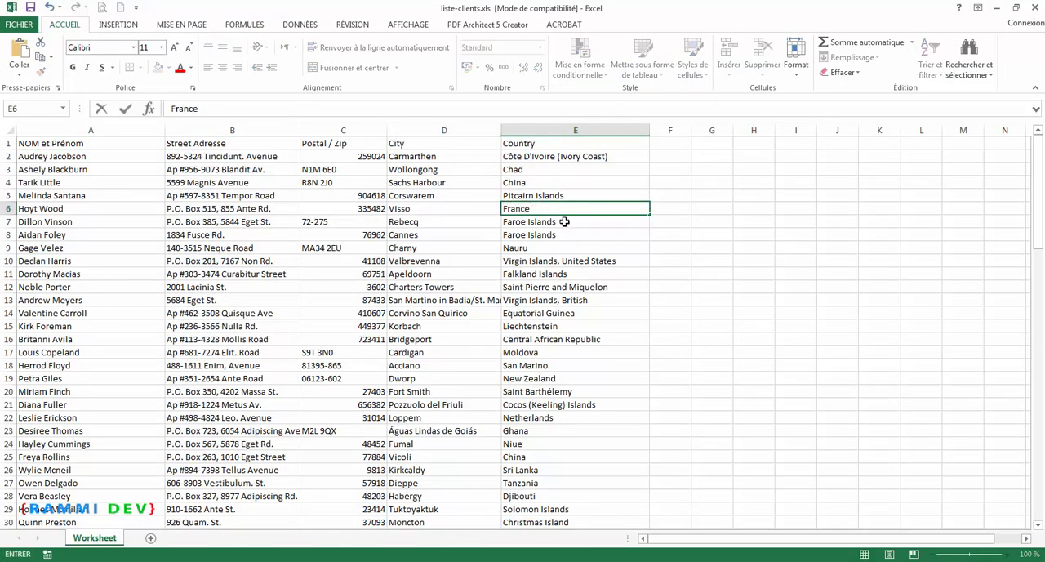
click(563, 222)
Copy France from cell E6 into the Country cells E11, E14, E18, E22, E25 and E27.
click(537, 208)
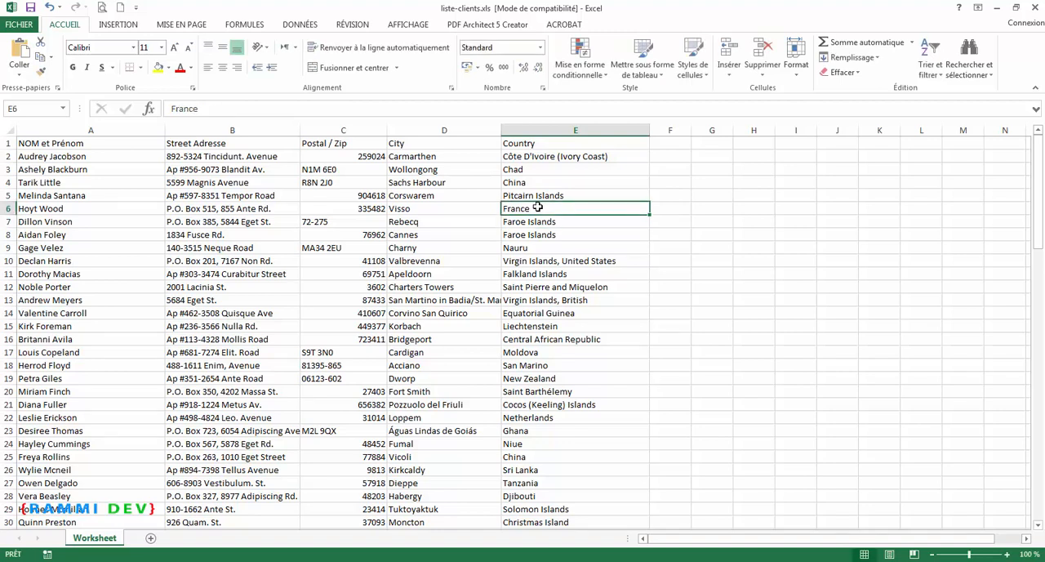
key(ctrl+c)
click(534, 274)
key(ctrl+v)
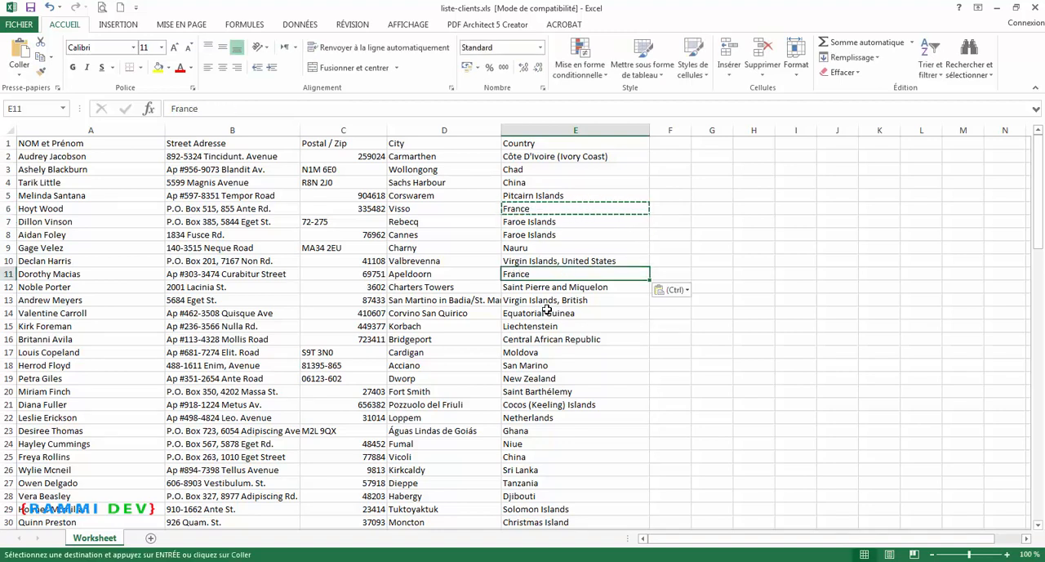
click(546, 311)
key(ctrl+v)
click(540, 365)
key(ctrl+v)
click(537, 415)
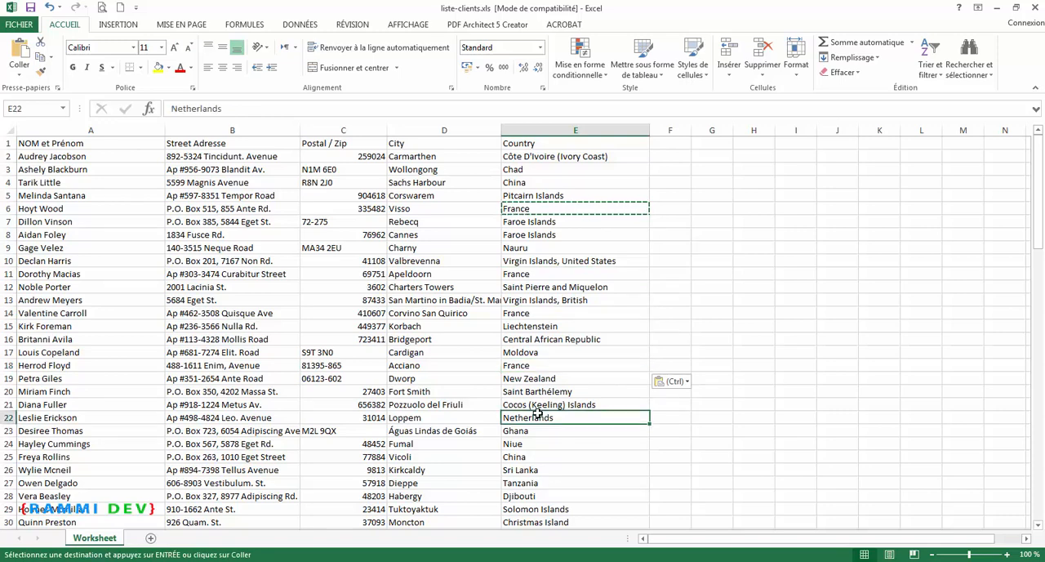
key(ctrl+v)
click(539, 456)
key(ctrl+v)
click(544, 482)
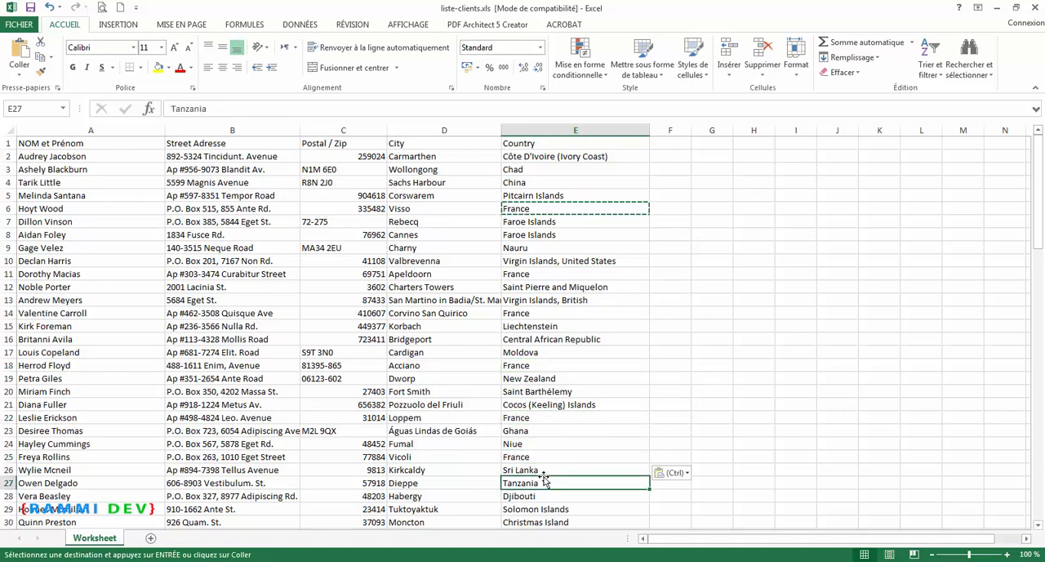
key(ctrl+v)
Paste France into more Country cells further down the list, including E41, E61, E66 and E98.
scroll(542, 432, down, 6)
click(544, 427)
key(ctrl+v)
scroll(547, 431, down, 3)
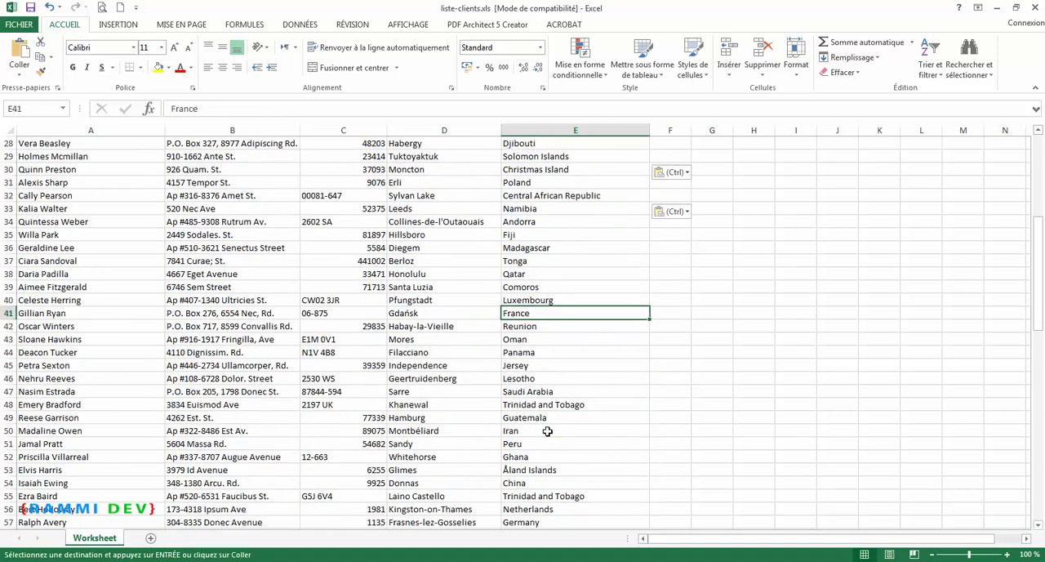
scroll(547, 431, down, 4)
click(538, 417)
key(ctrl+v)
click(542, 481)
key(ctrl)
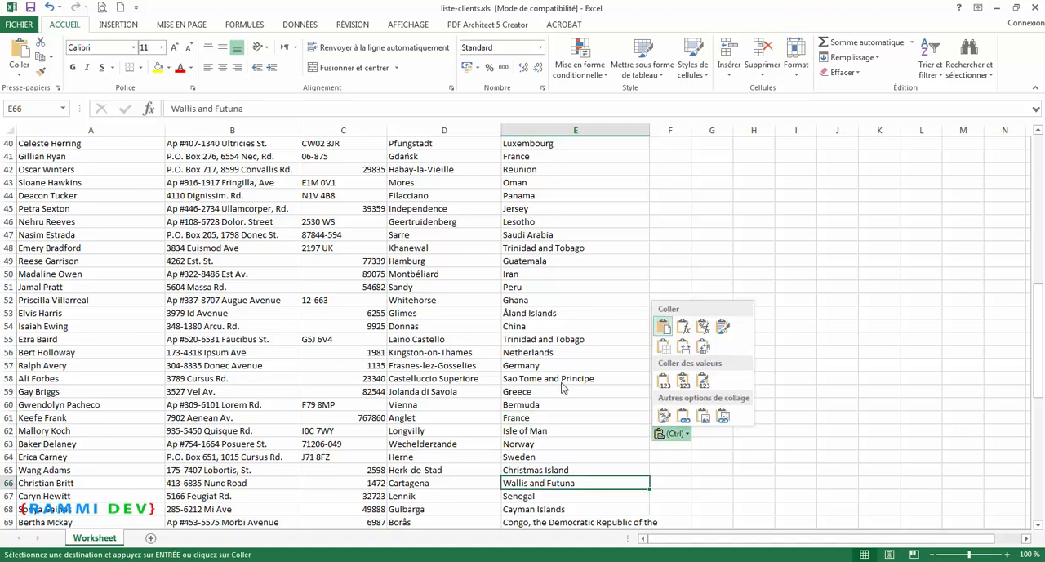
key(ctrl+v)
scroll(562, 384, down, 13)
click(561, 389)
key(ctrl+v)
Save and close the client workbook, and open enveloppes-clients.docx in Word with its Worksheet$ recipient data loaded.
click(29, 8)
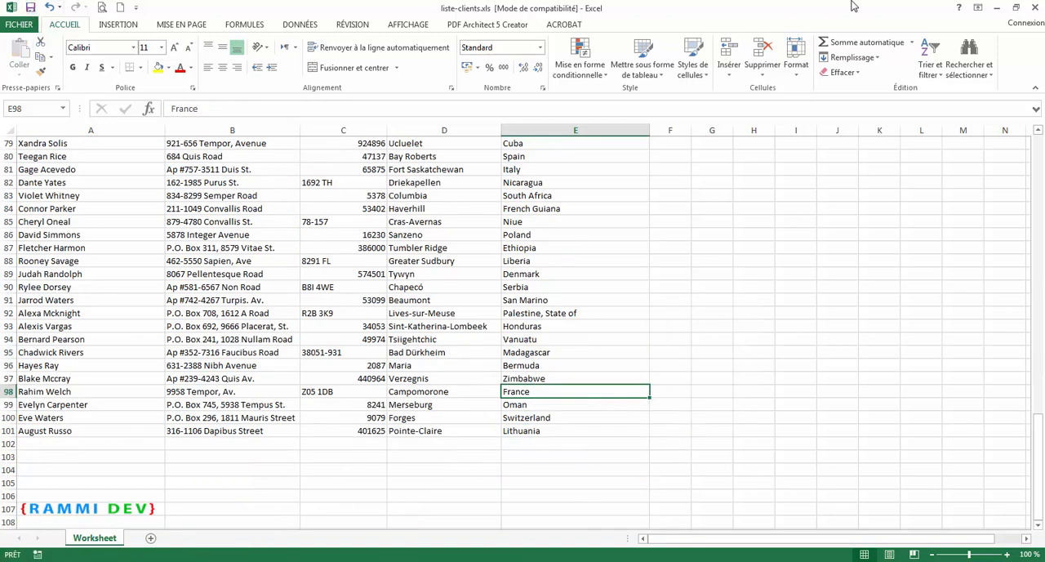
click(1033, 7)
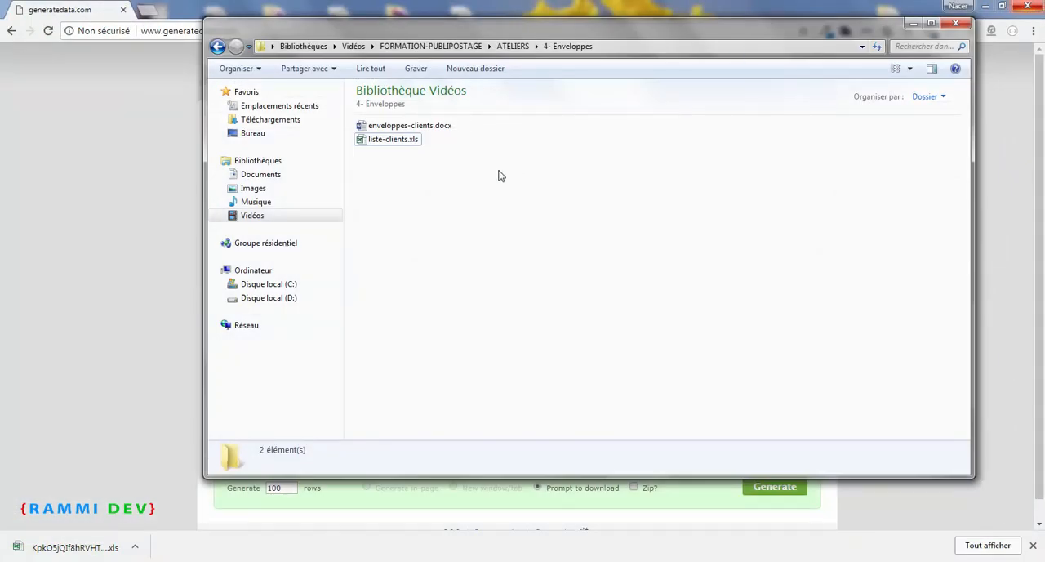
double_click(423, 126)
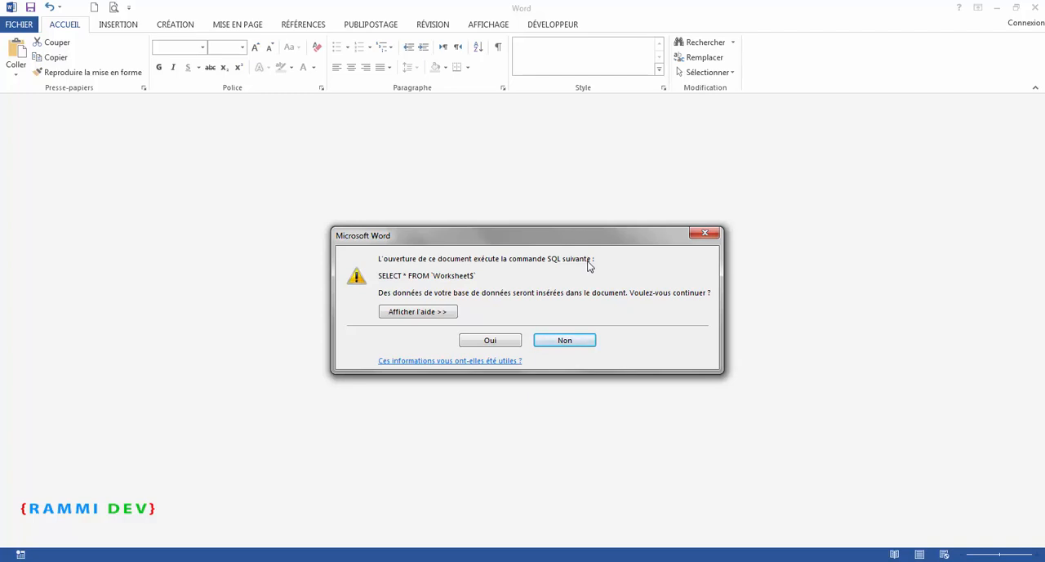
click(506, 338)
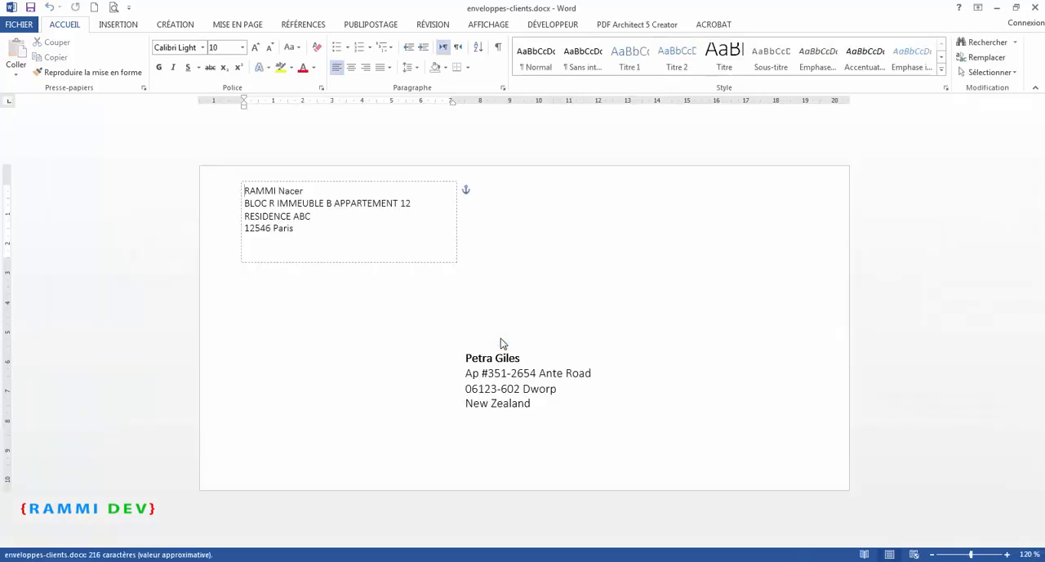
Display the field codes in the envelope and delete the Country merge field from the recipient address block.
click(534, 402)
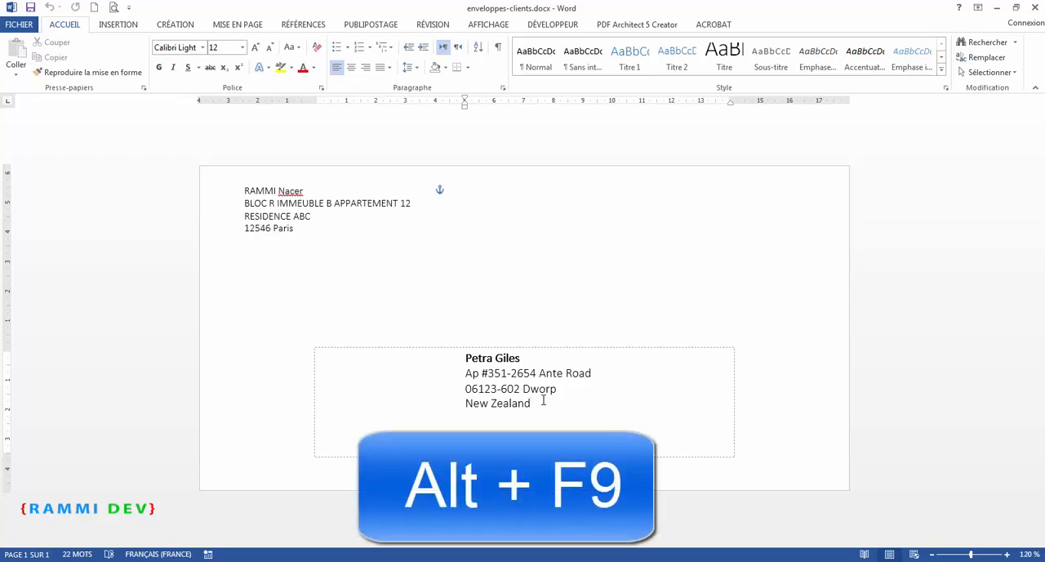
key(alt+F9)
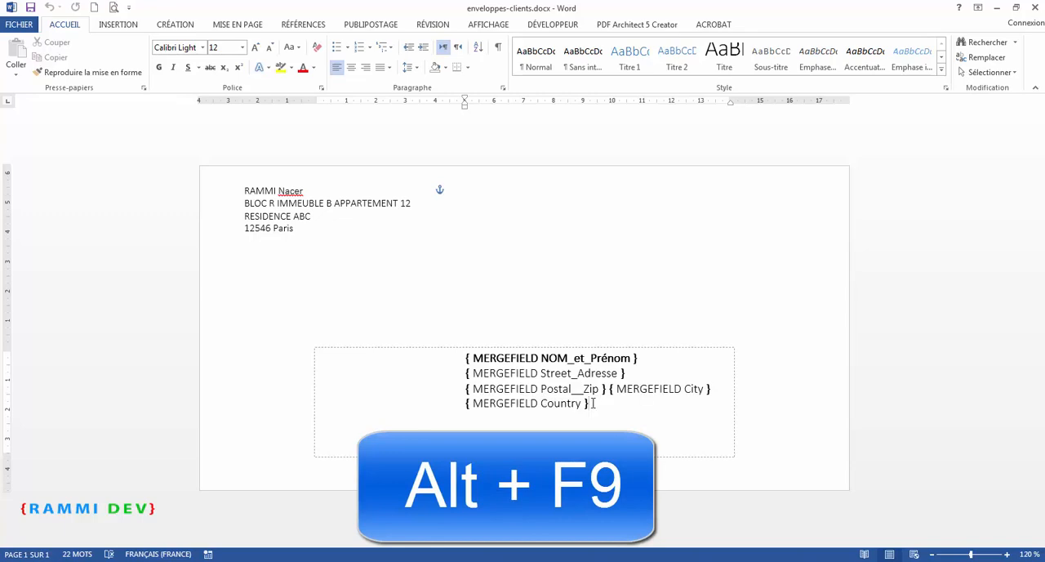
drag(595, 403, 512, 408)
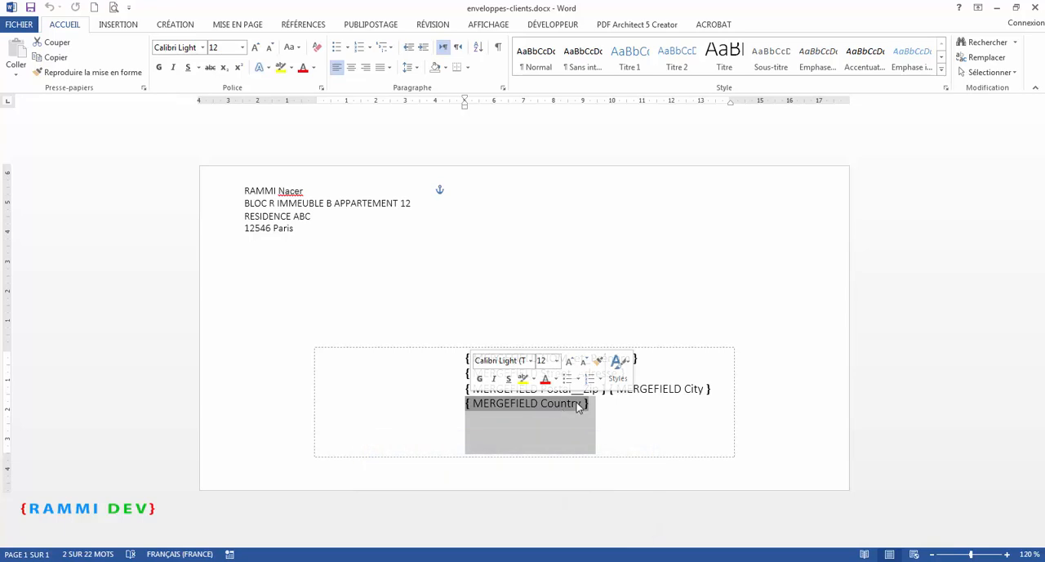
click(549, 405)
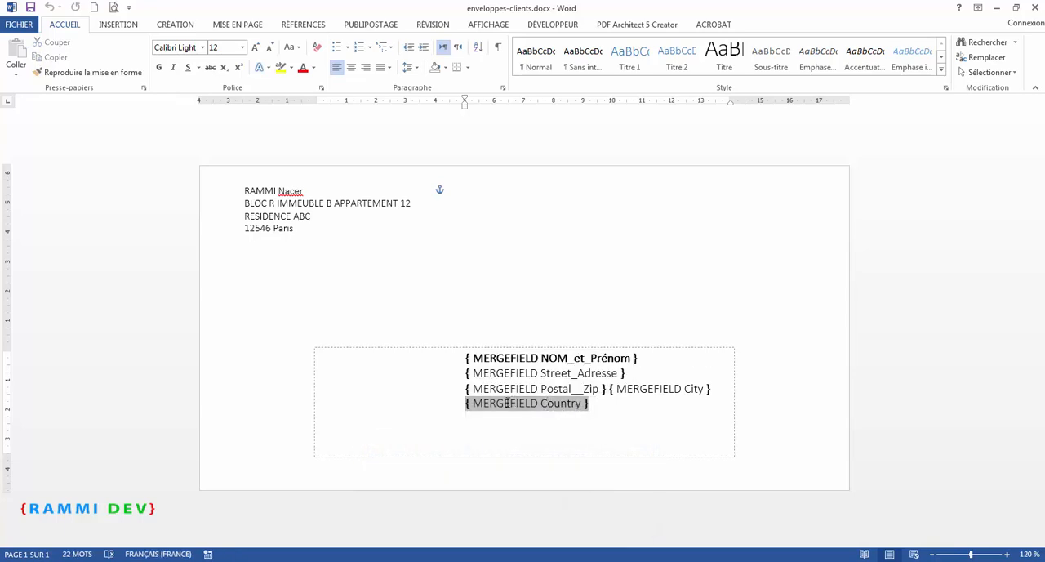
click(595, 403)
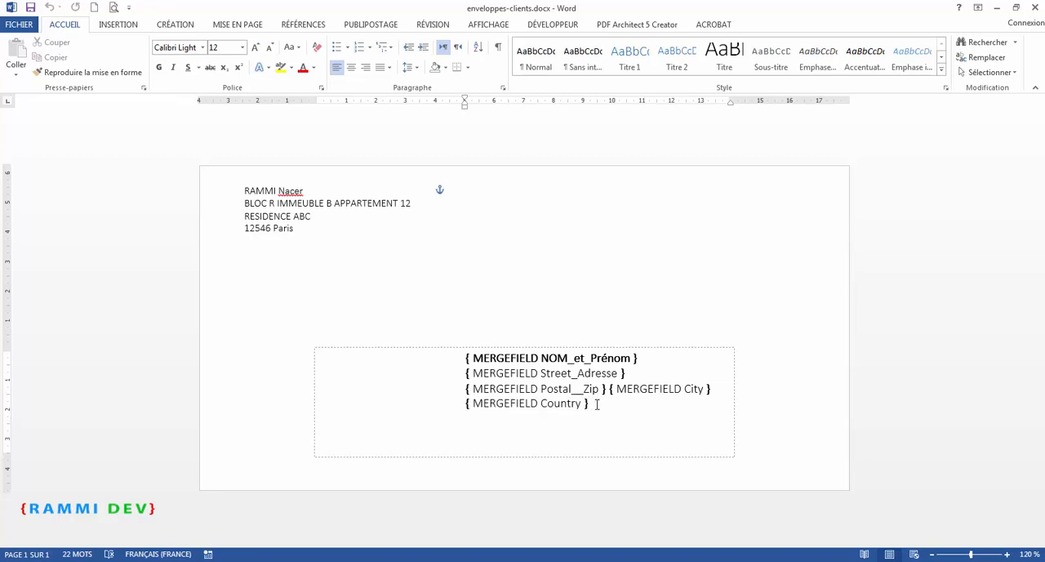
drag(595, 403, 464, 403)
key(ctrl+c)
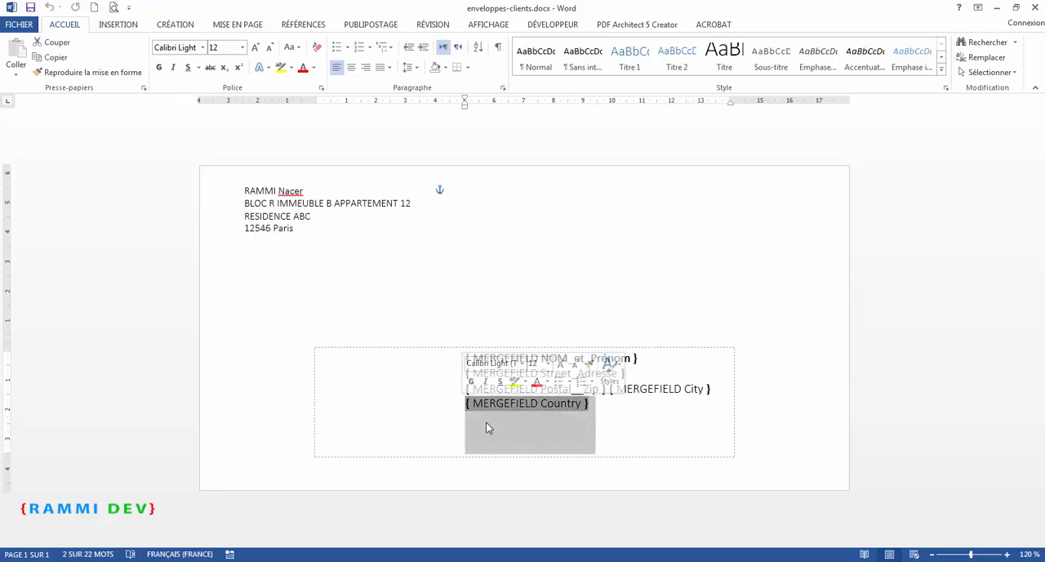
key(Delete)
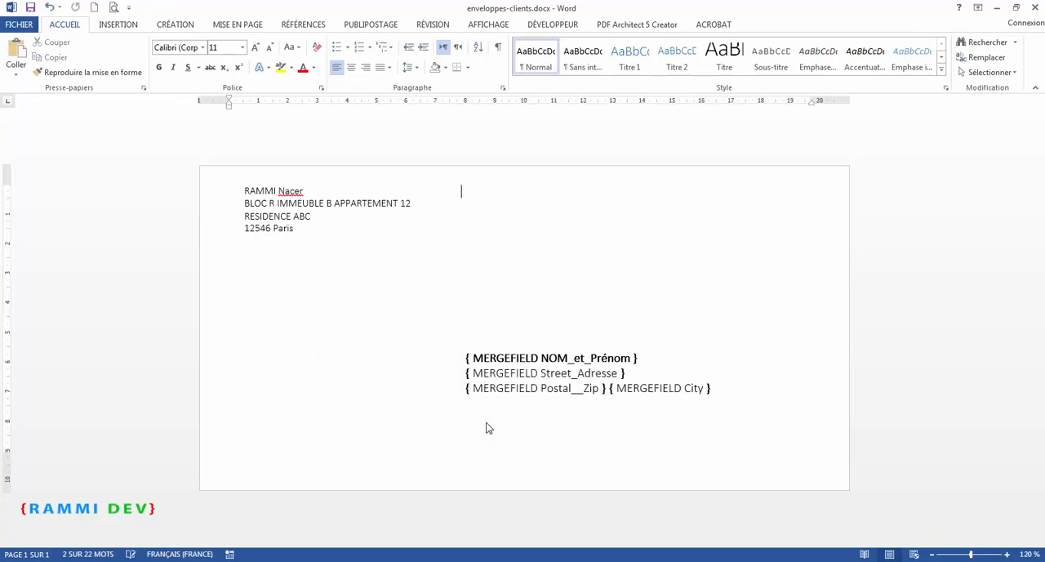
Add an empty line below the Postal__Zip and City merge fields in the recipient address block.
click(478, 406)
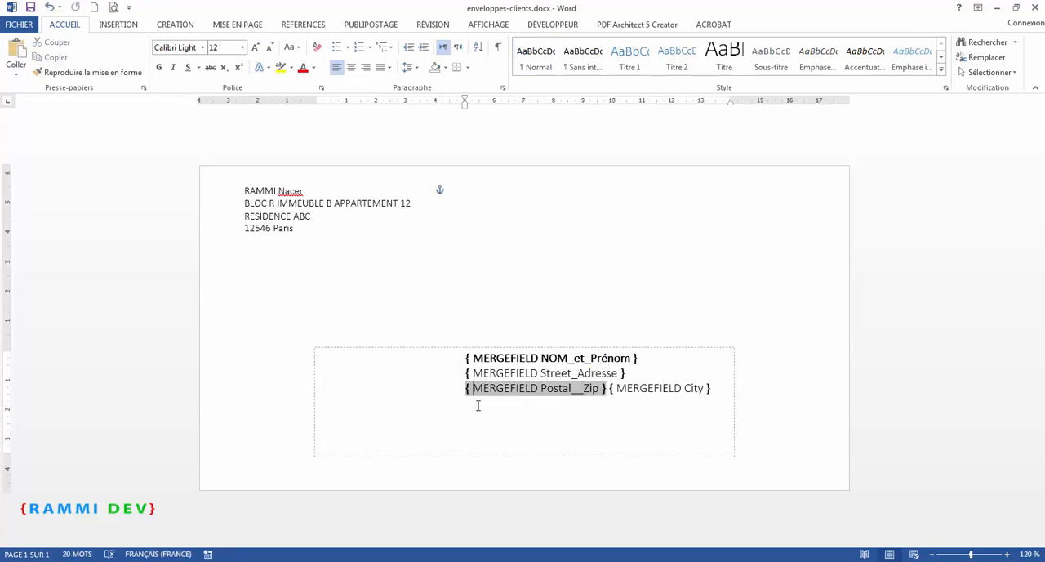
click(734, 388)
key(Return)
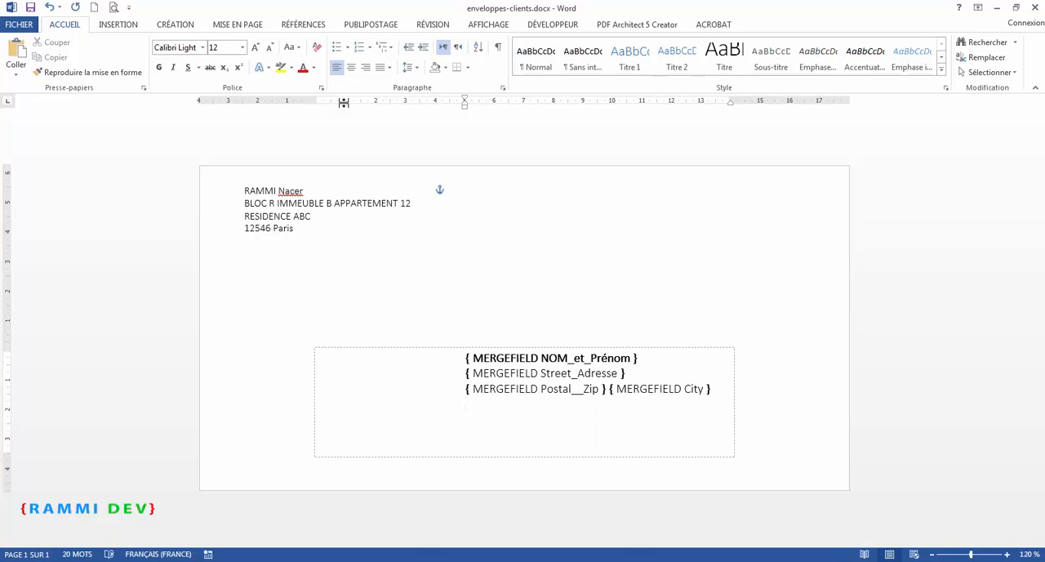
Insert an If...Then...Else rule on the empty address line, testing whether Country equals France, with both result texts left blank.
click(372, 25)
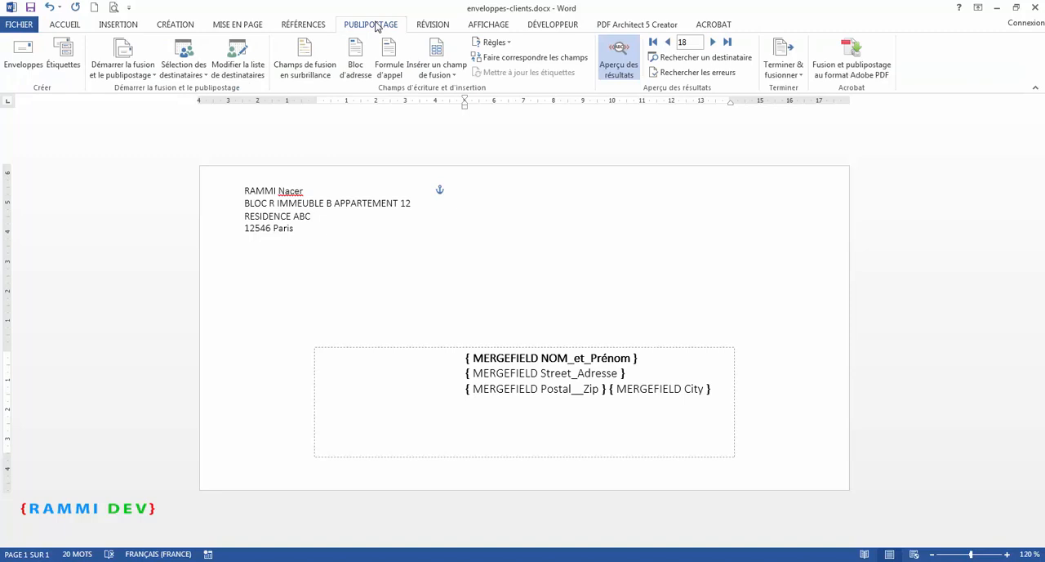
click(493, 42)
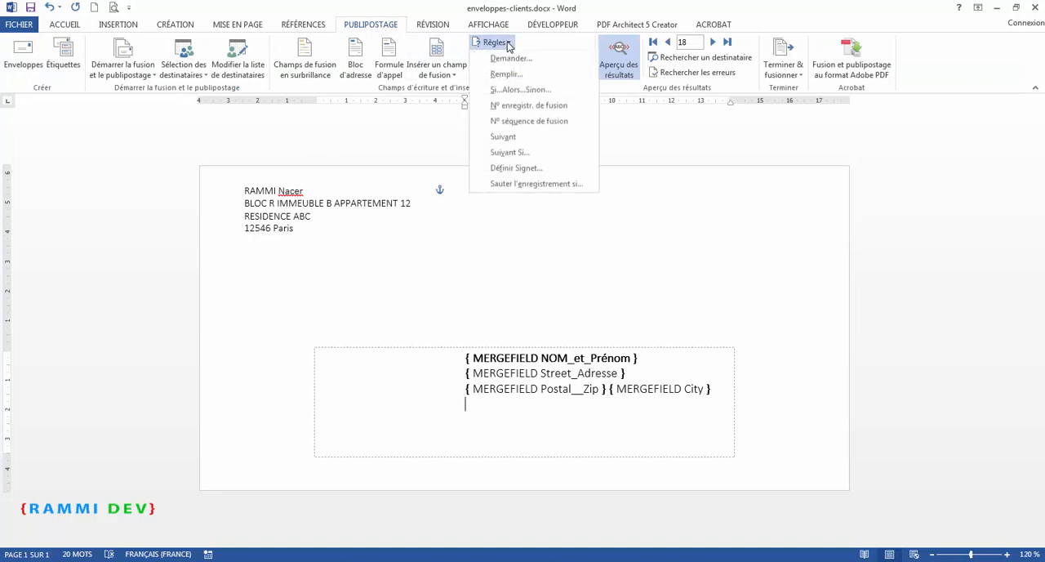
click(510, 93)
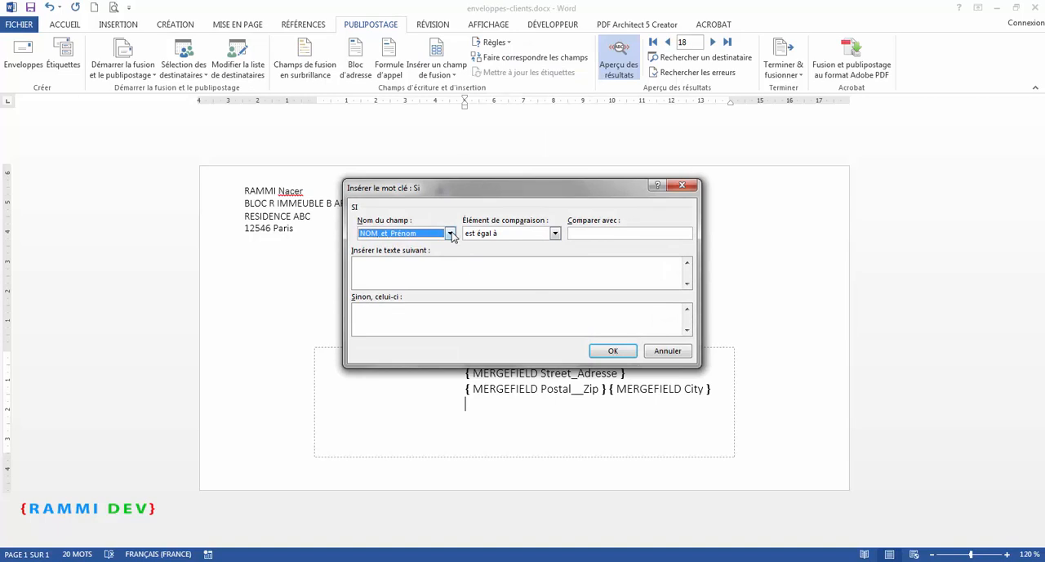
click(450, 234)
click(398, 278)
click(554, 234)
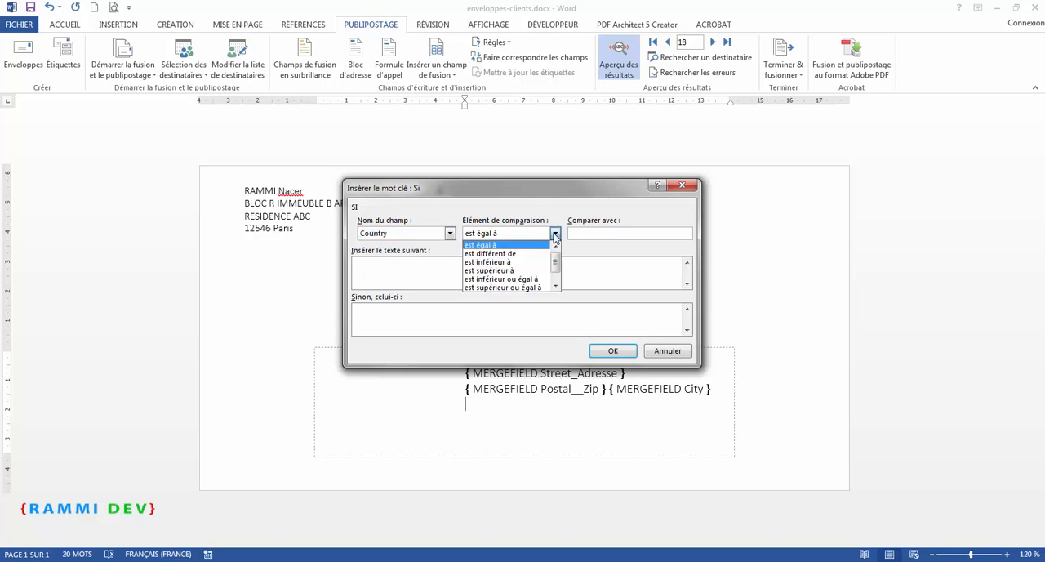
click(554, 234)
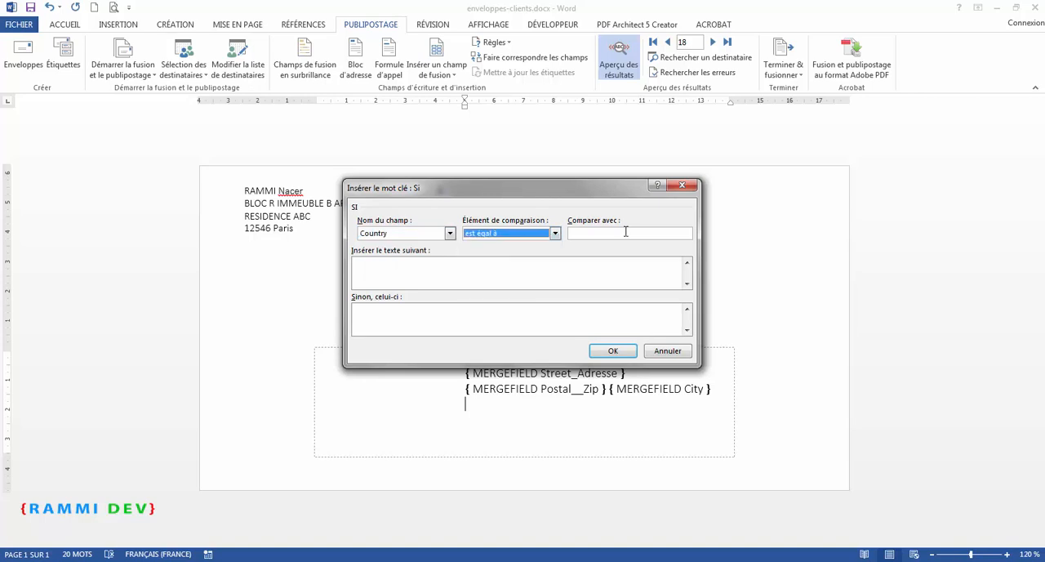
click(600, 232)
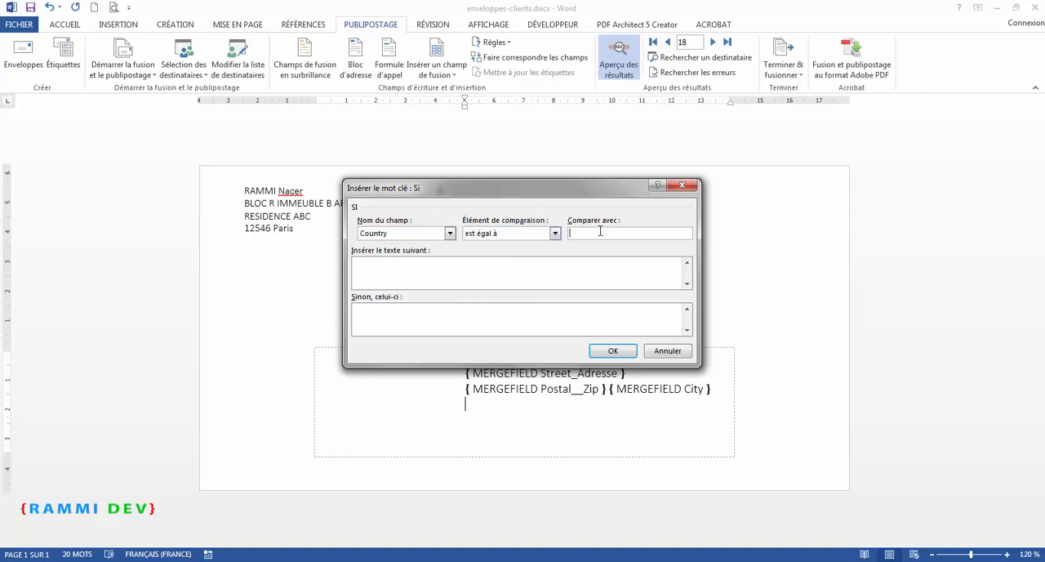
text(France)
click(613, 351)
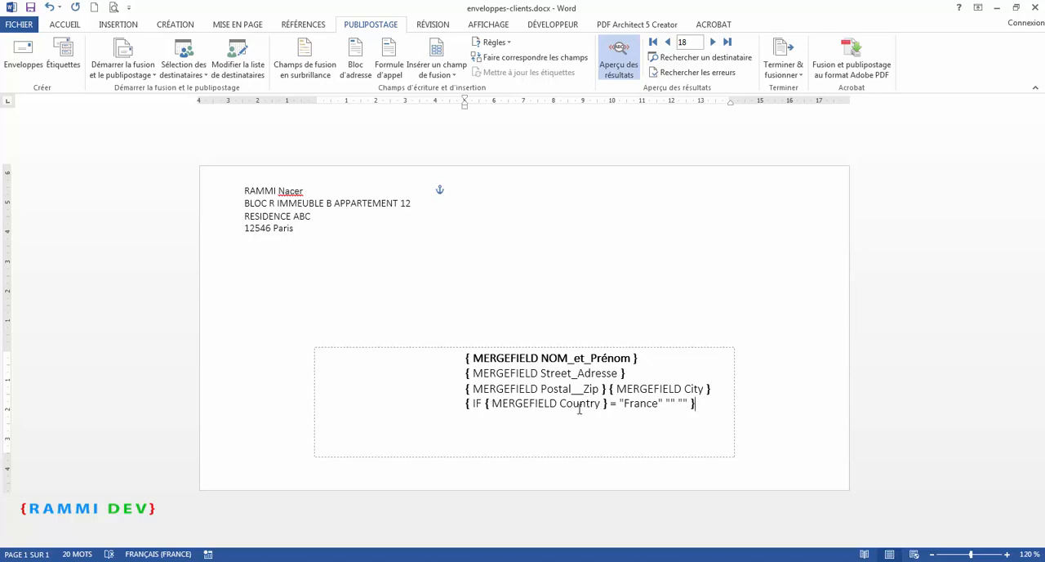
click(670, 402)
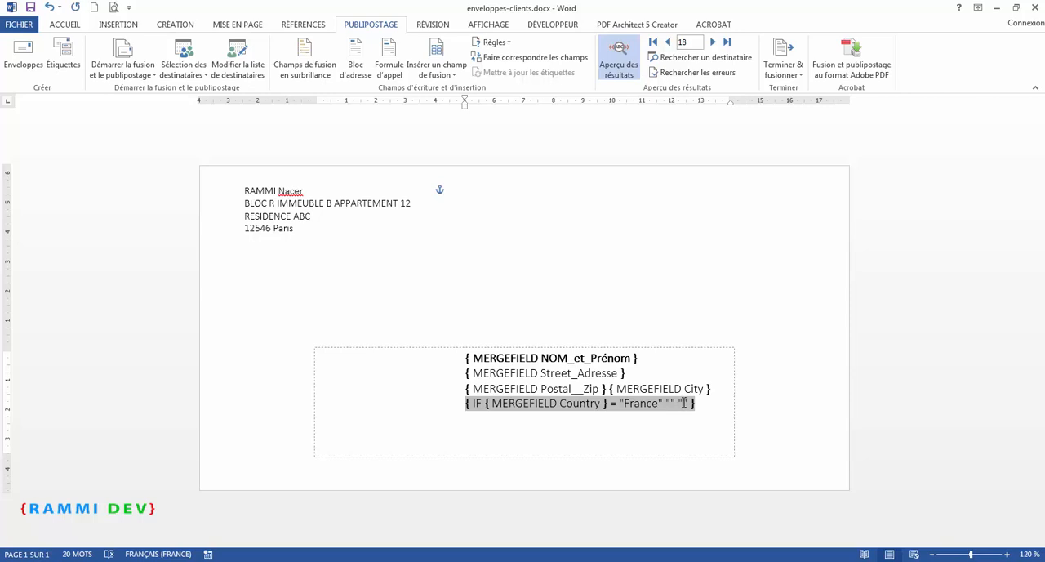
key(ctrl+v)
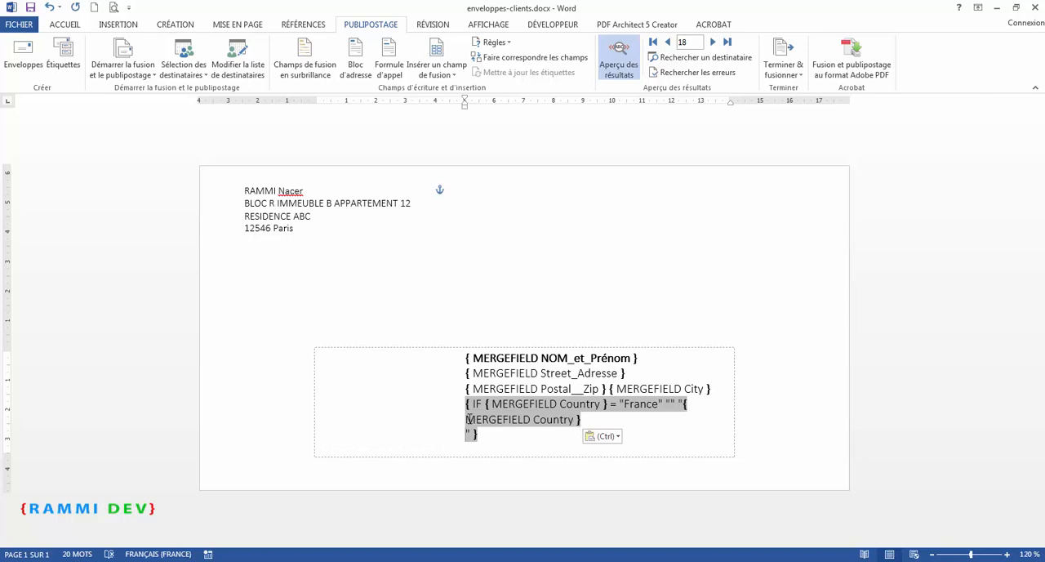
key(ctrl+z)
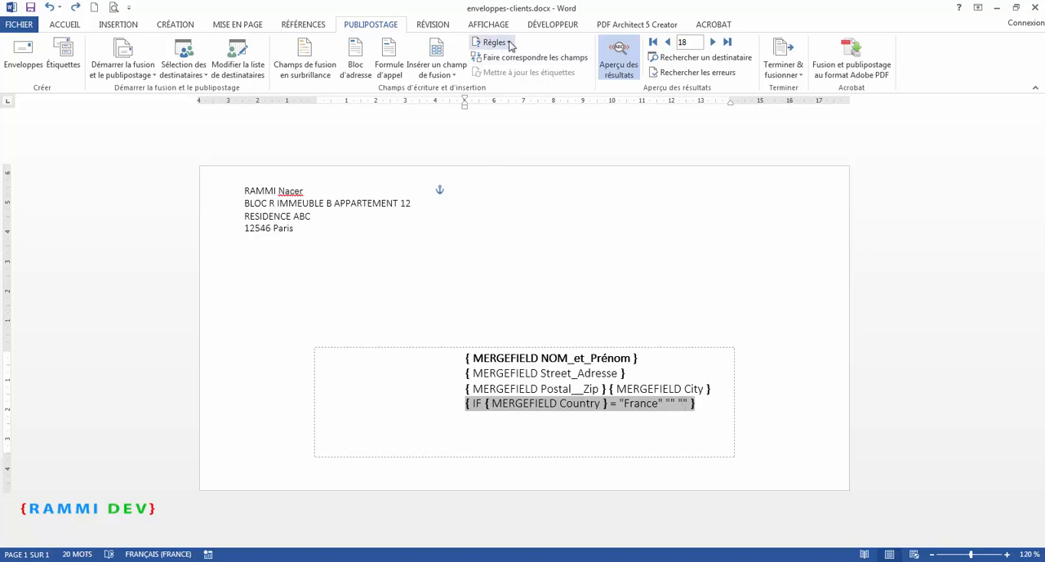
Insert the Country merge field between the IF field's last pair of quotes and switch from field codes to merged results.
click(450, 73)
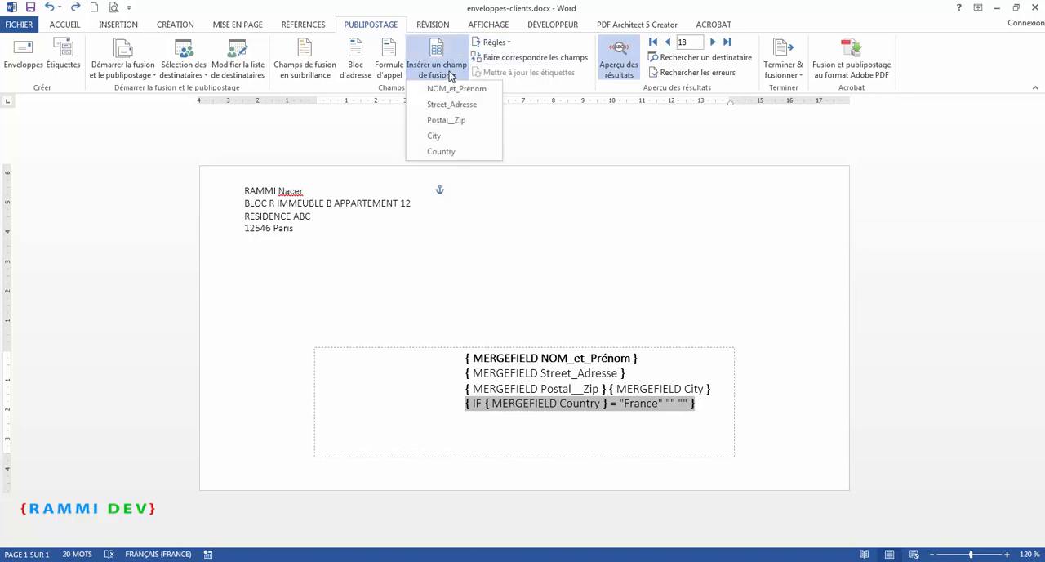
click(445, 152)
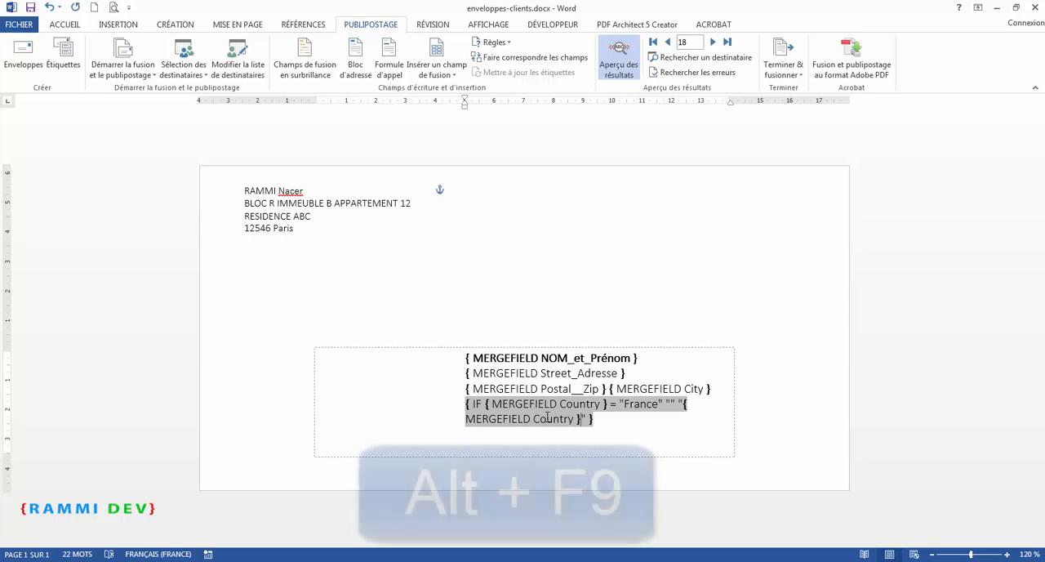
key(alt)
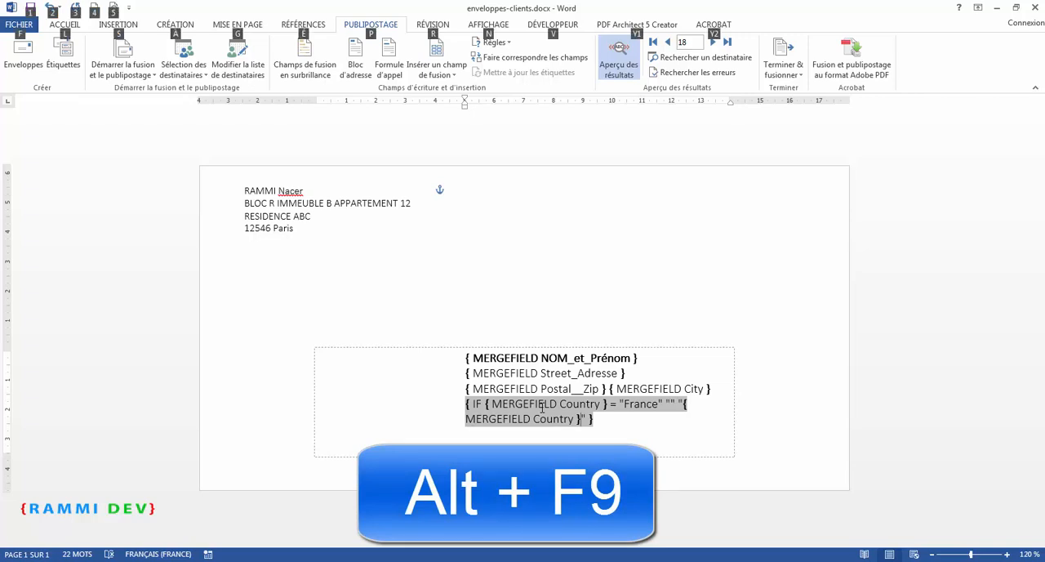
key(alt+F9)
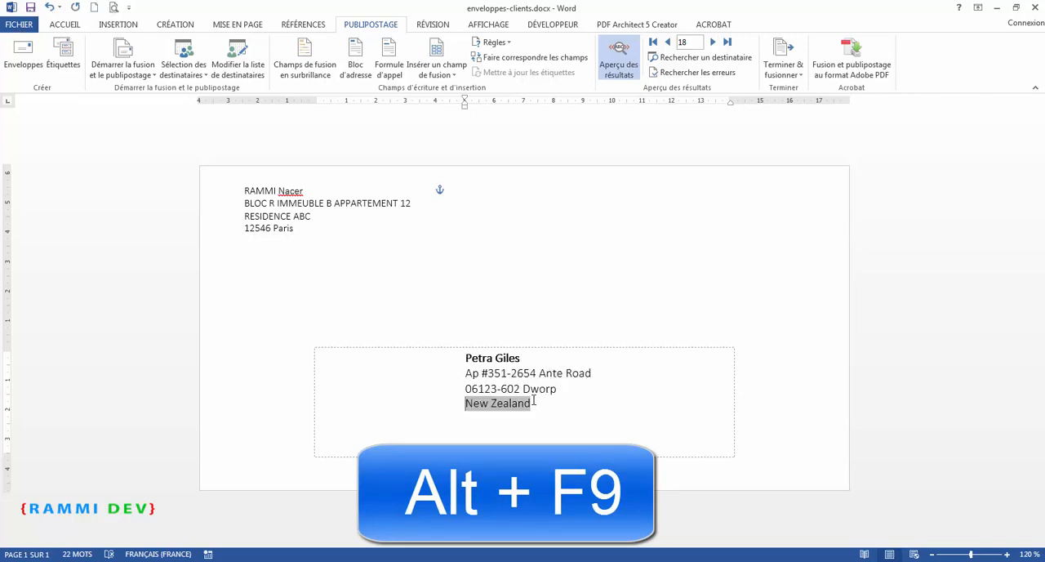
click(541, 404)
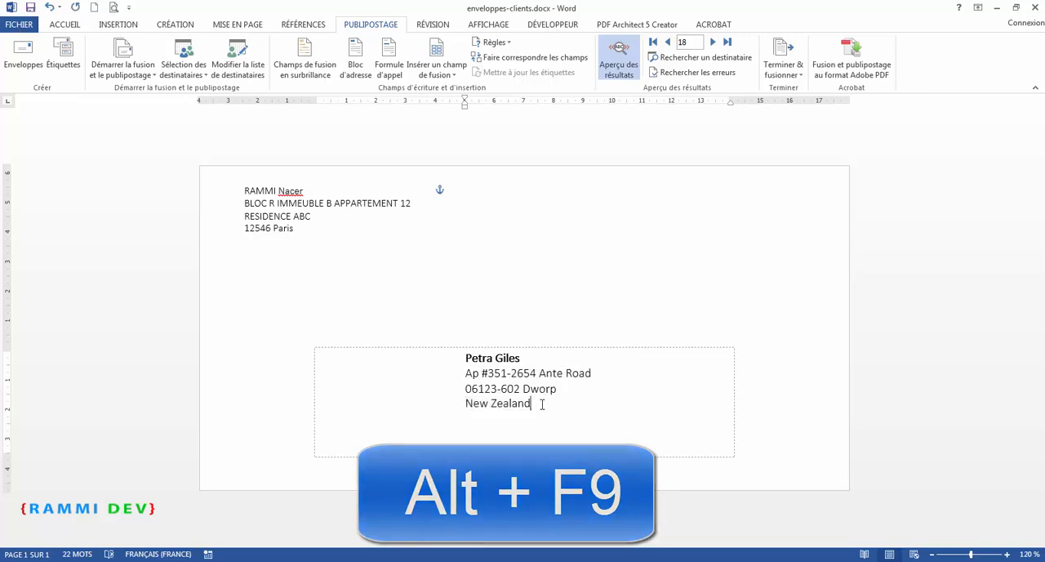
Preview the following merged envelopes up to record 21 to check the country line.
click(713, 41)
click(713, 42)
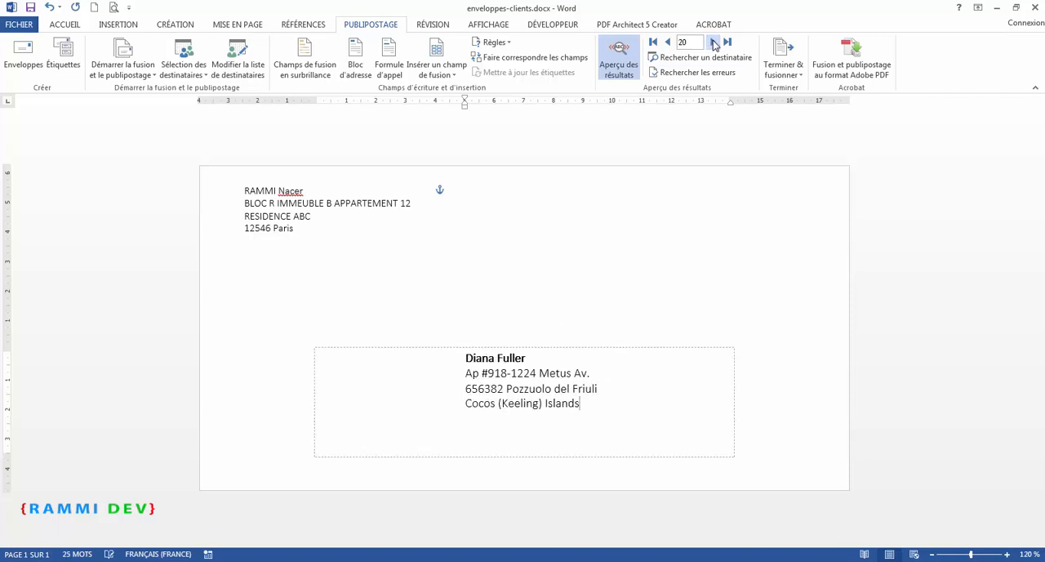
click(714, 41)
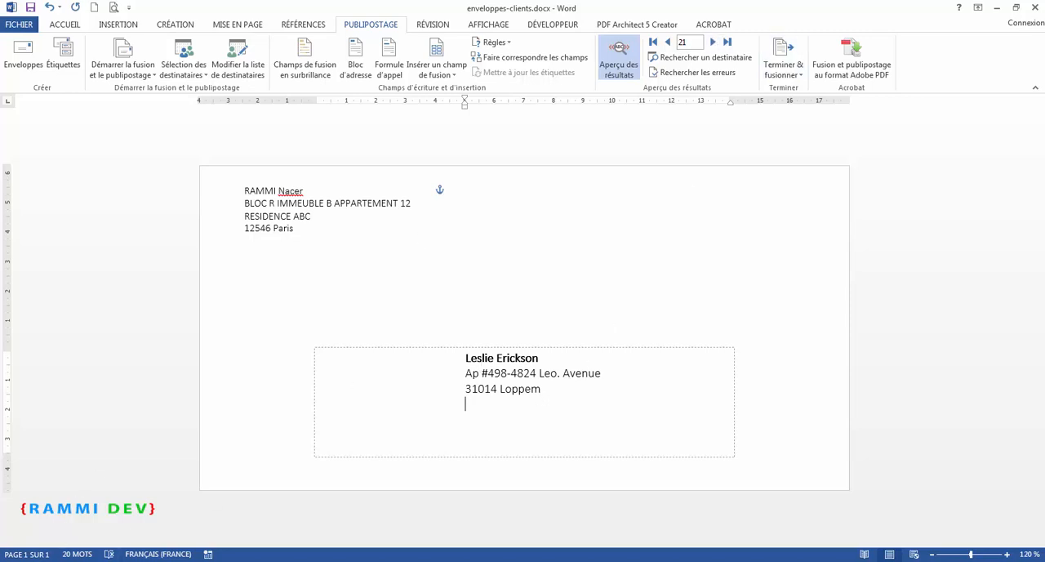
Open liste-clients.xls in Excel as read-only and look through the Country column for clients in France.
key(alt+Tab)
double_click(394, 153)
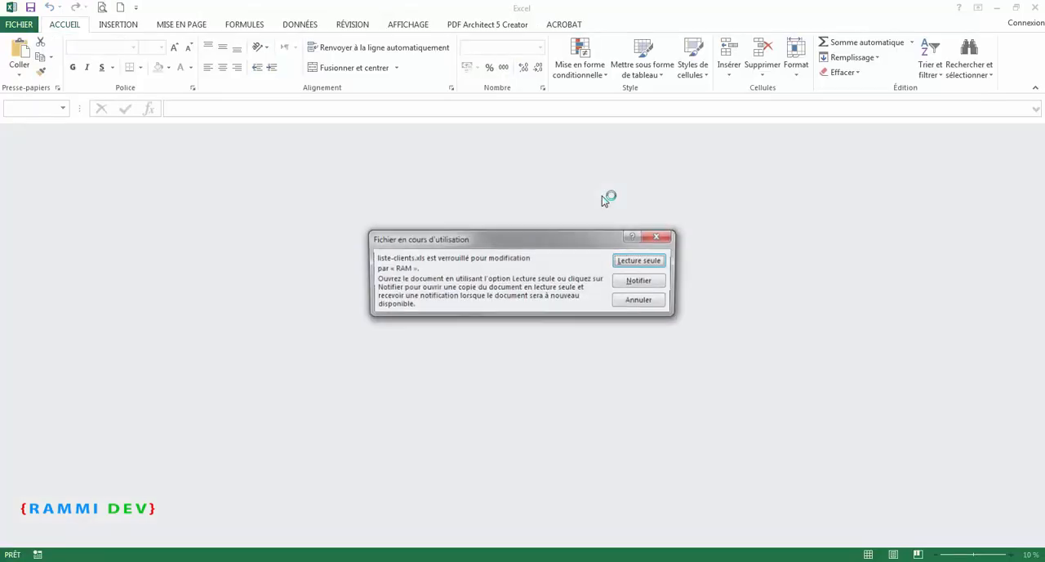
click(658, 260)
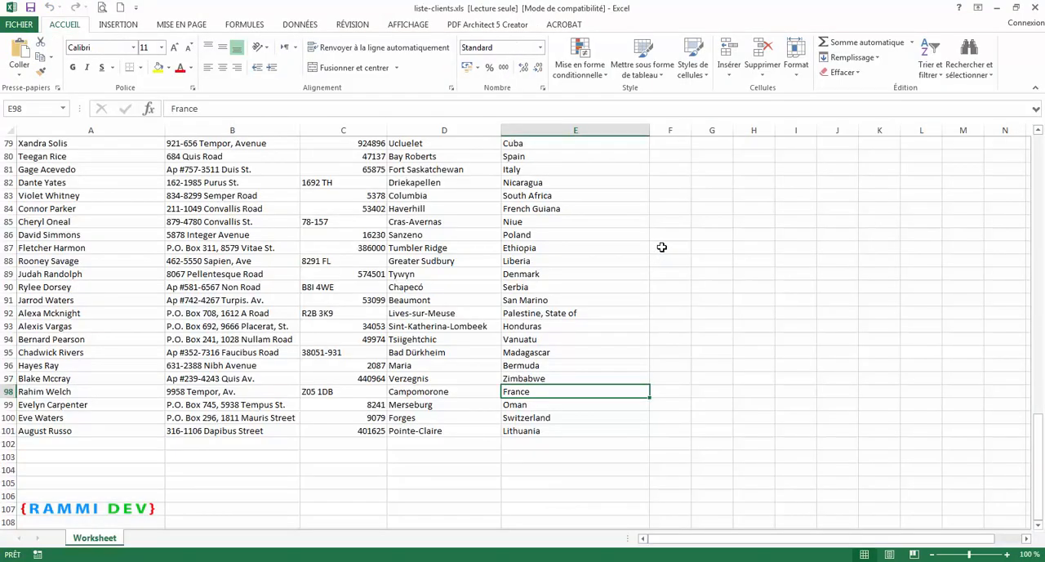
scroll(105, 293, up, 20)
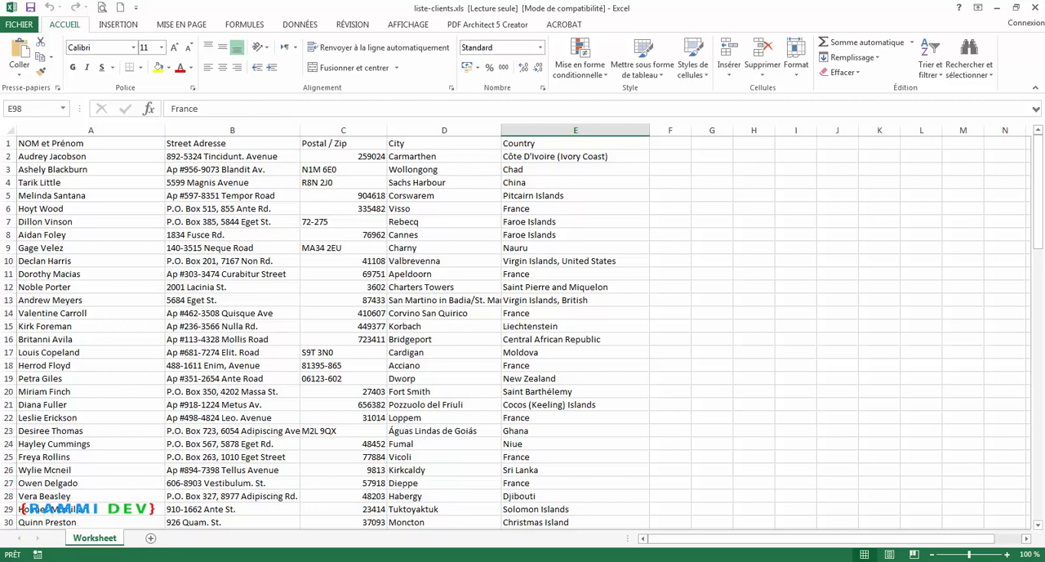
Switch back to Word and preview the merged envelope for record 26 to check its country line.
key(alt+Tab)
click(690, 41)
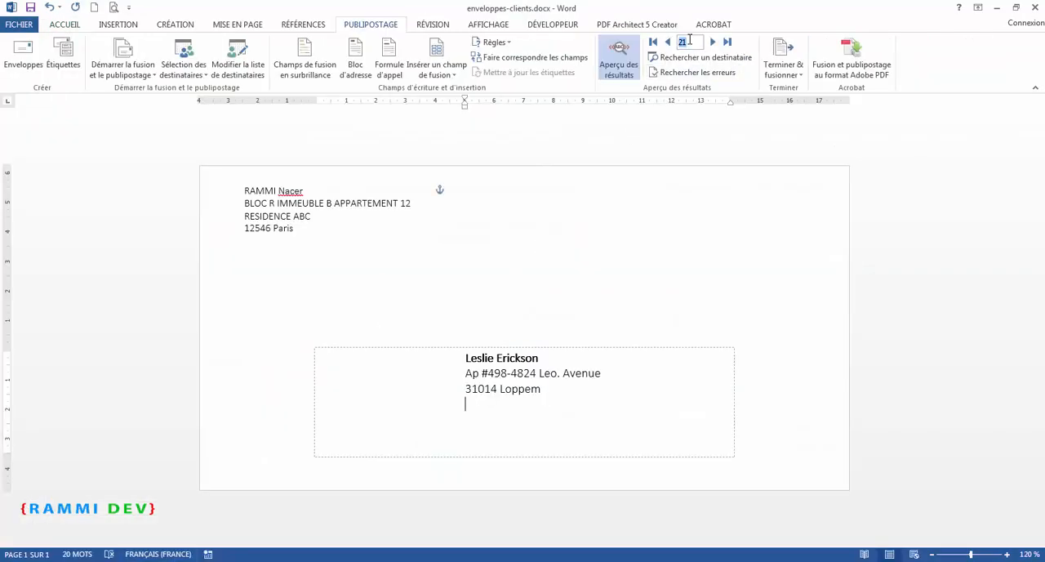
text(2)
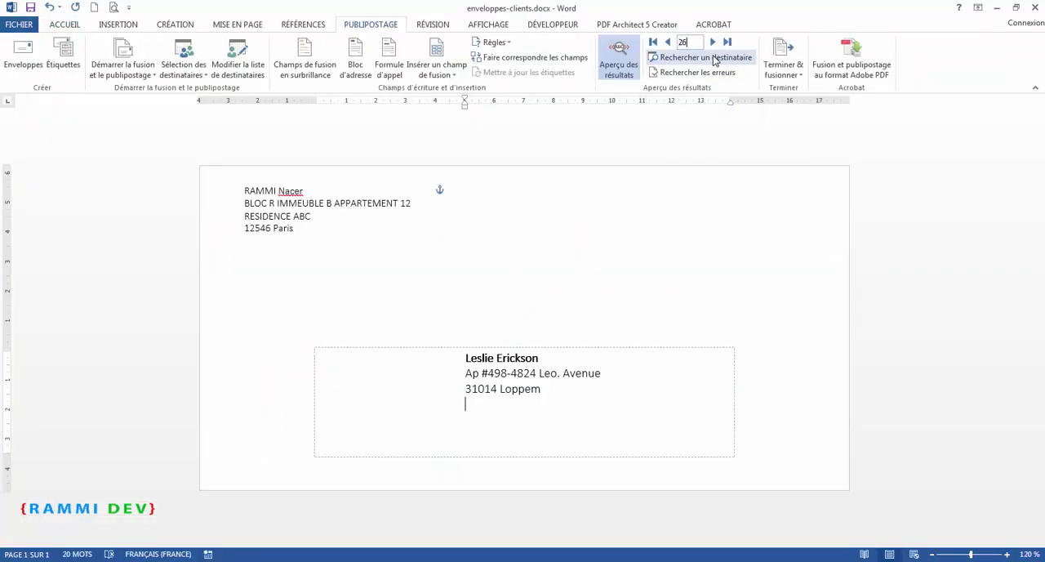
text(6)
key(Return)
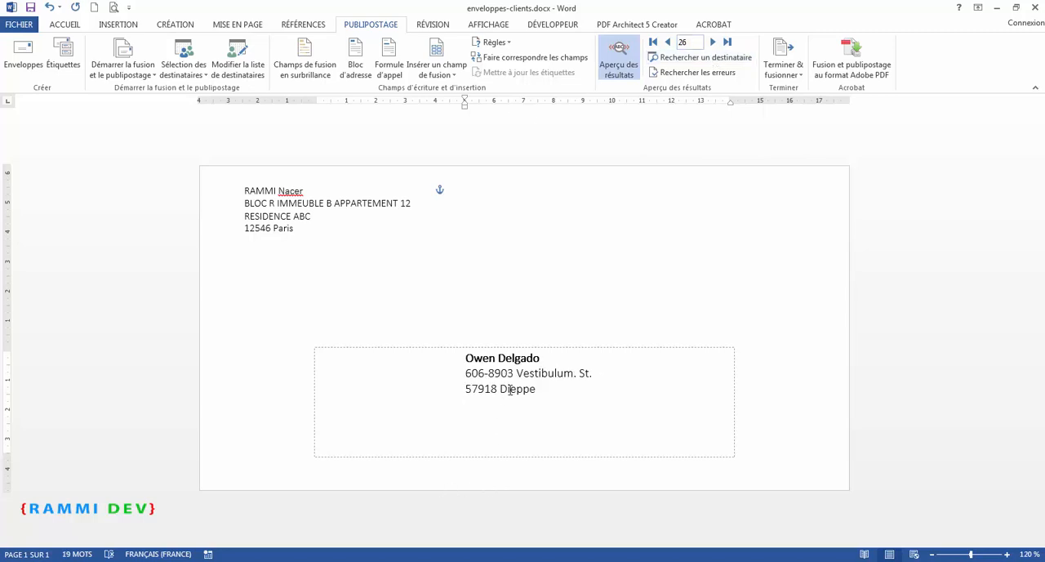
key(alt+Tab)
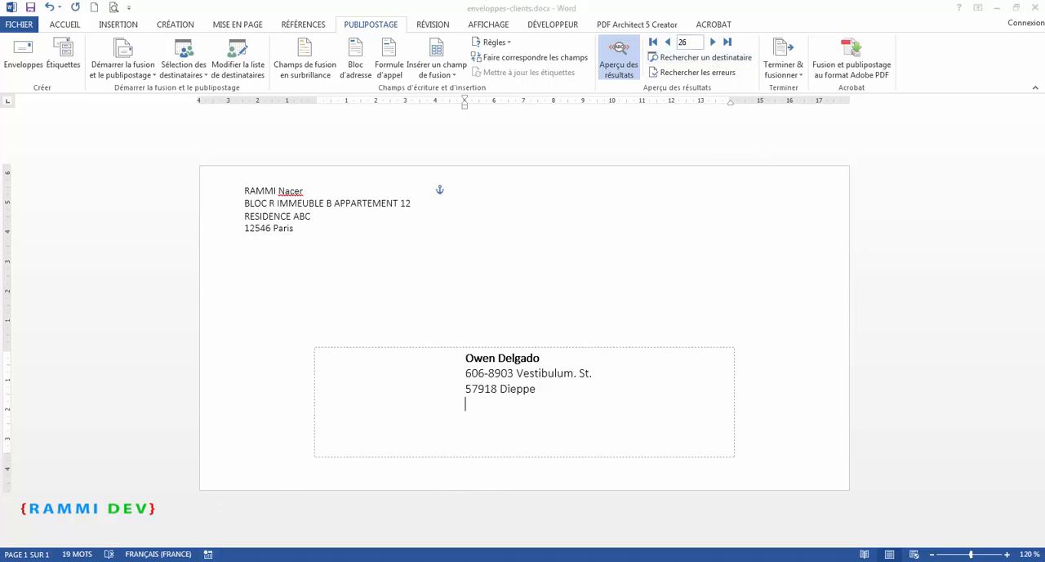